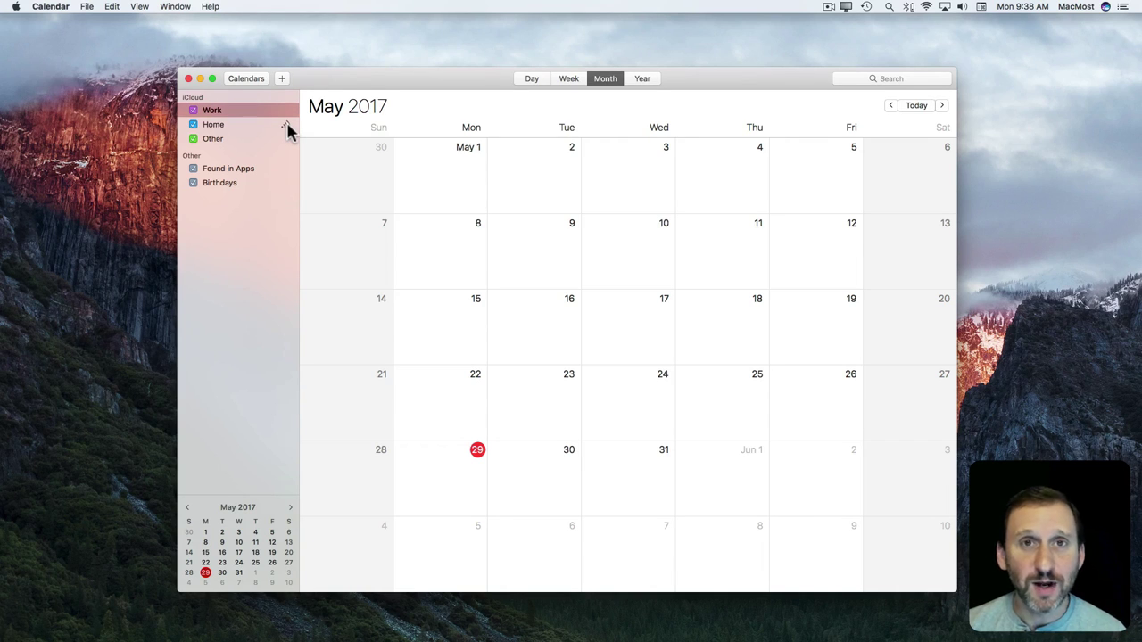
- Select the Work calendar and cycle through Day, Week and Year views back to May 2017
{"action": "left_click", "coordinate": [223, 111]}
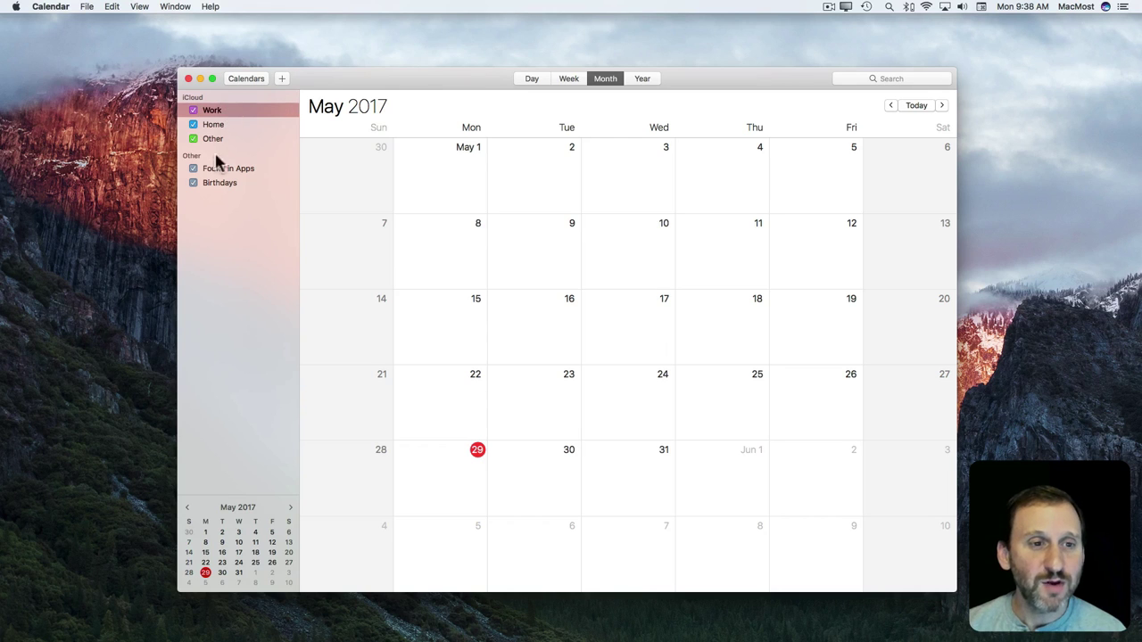
{"action": "left_click", "coordinate": [247, 78]}
{"action": "left_click", "coordinate": [241, 79]}
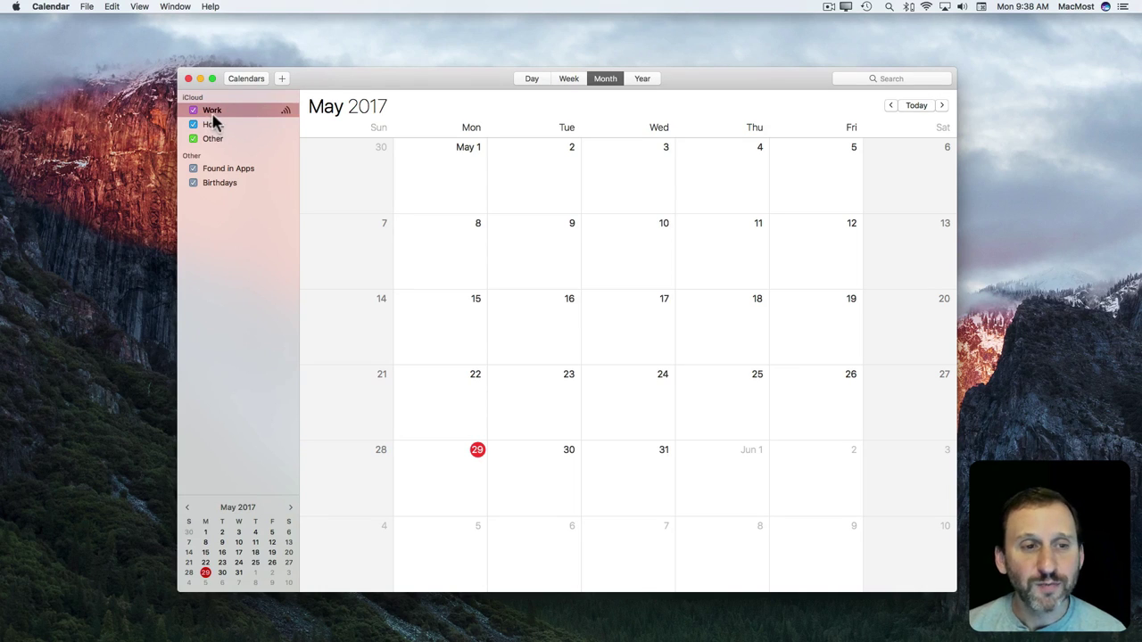
{"action": "left_click", "coordinate": [212, 110]}
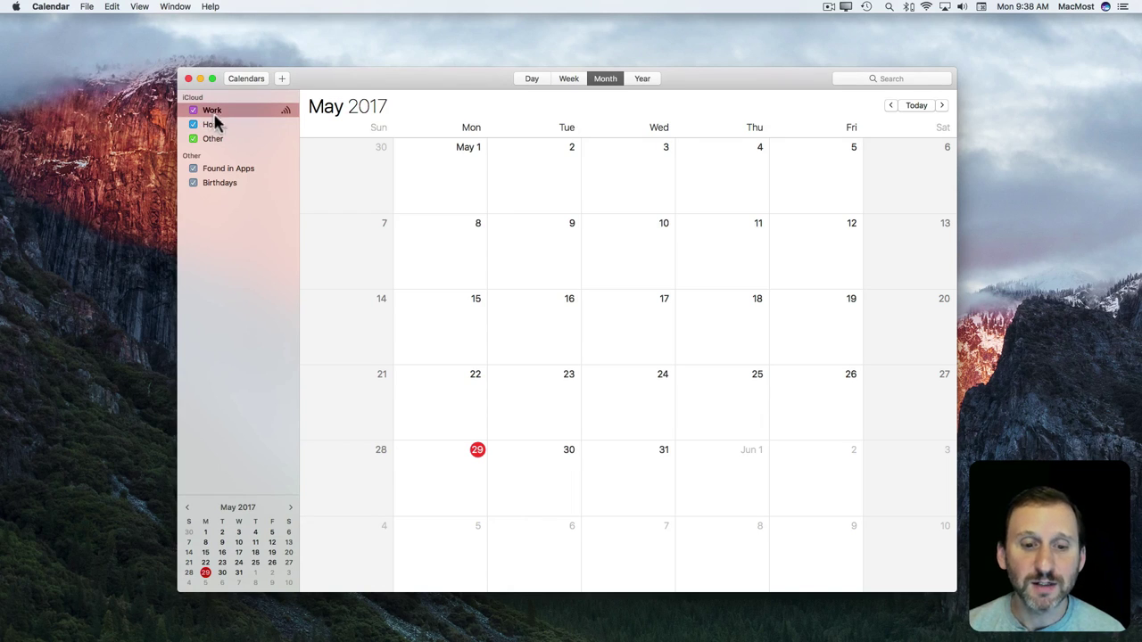
{"action": "left_click", "coordinate": [532, 79]}
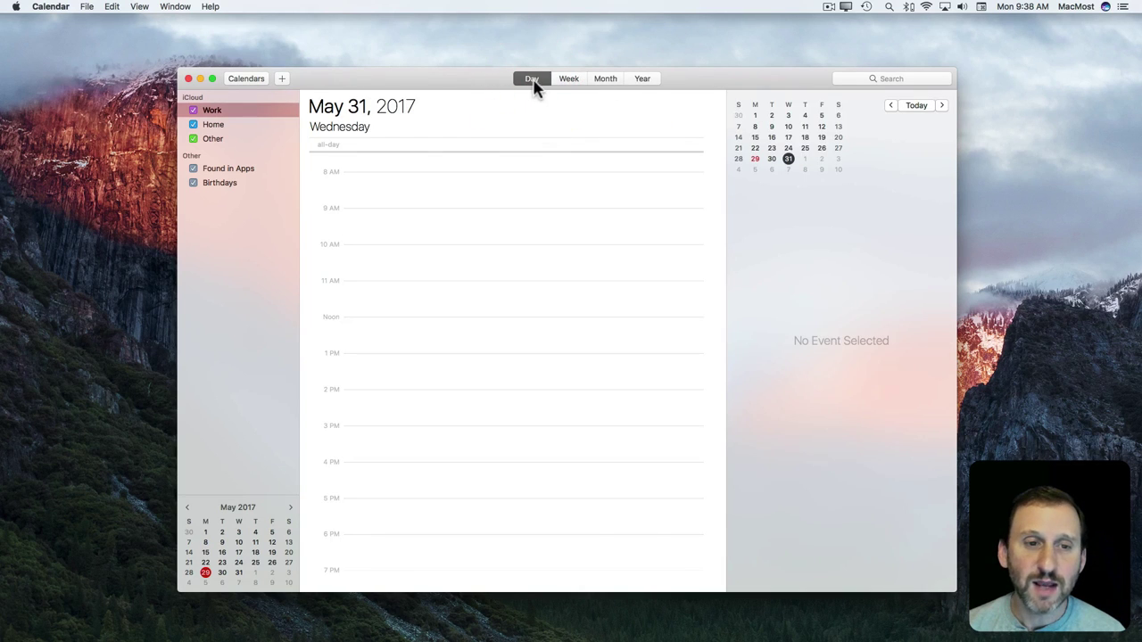
{"action": "left_click", "coordinate": [567, 80]}
{"action": "left_click", "coordinate": [643, 79]}
{"action": "left_click", "coordinate": [607, 79]}
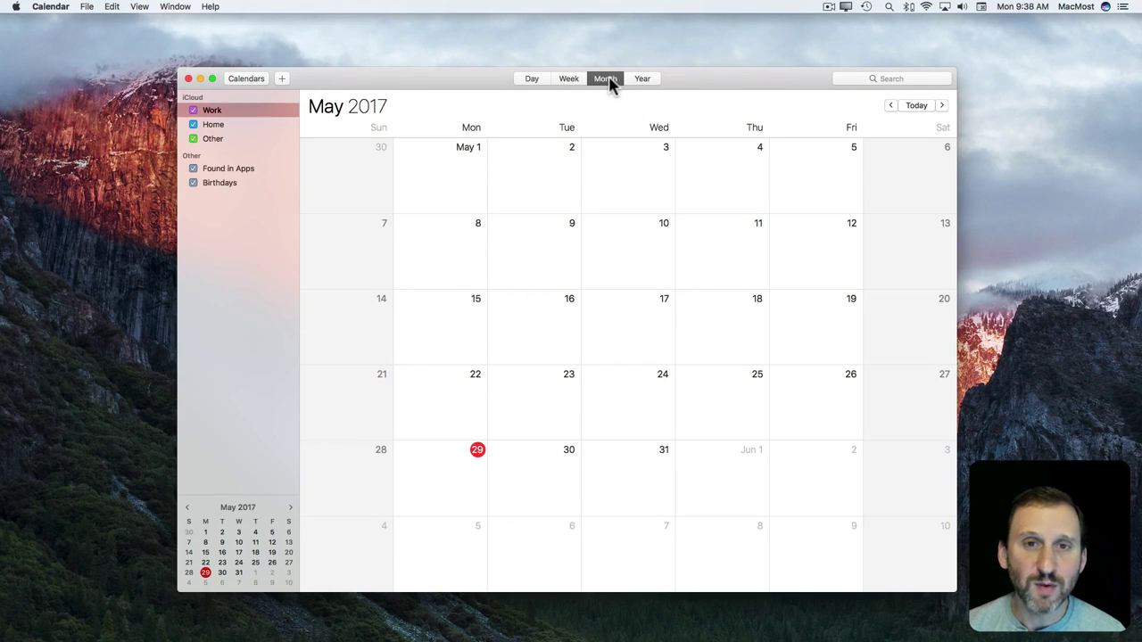
- Create 'Test Event' on May 31 at 9 AM with the location 'My Office'
{"action": "double_click", "coordinate": [610, 480]}
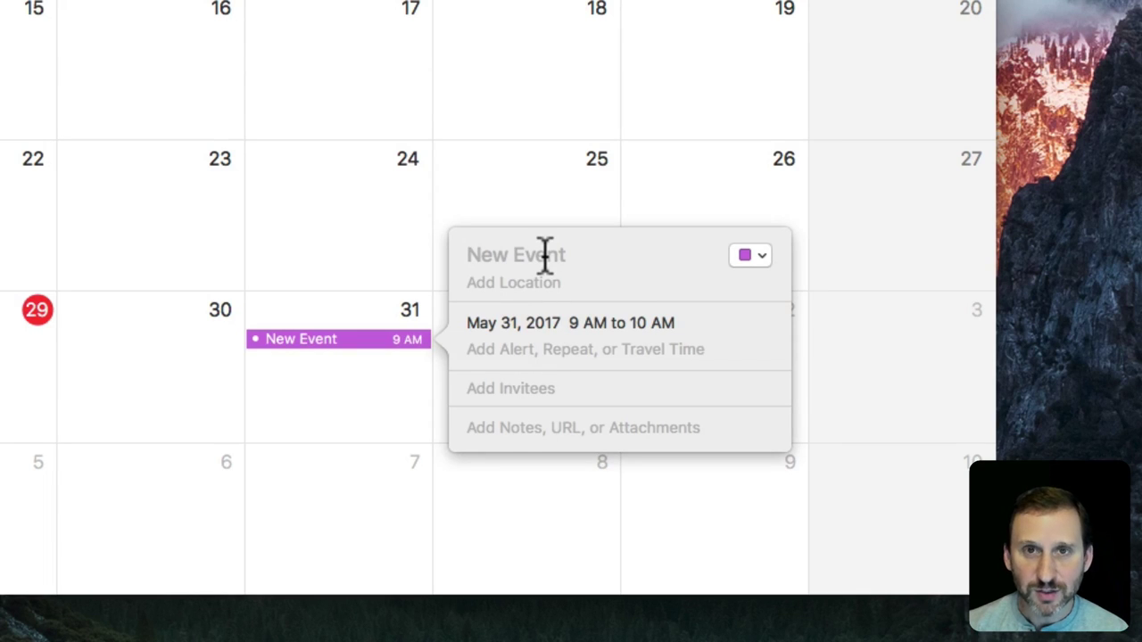
{"action": "type", "text": "Test "}
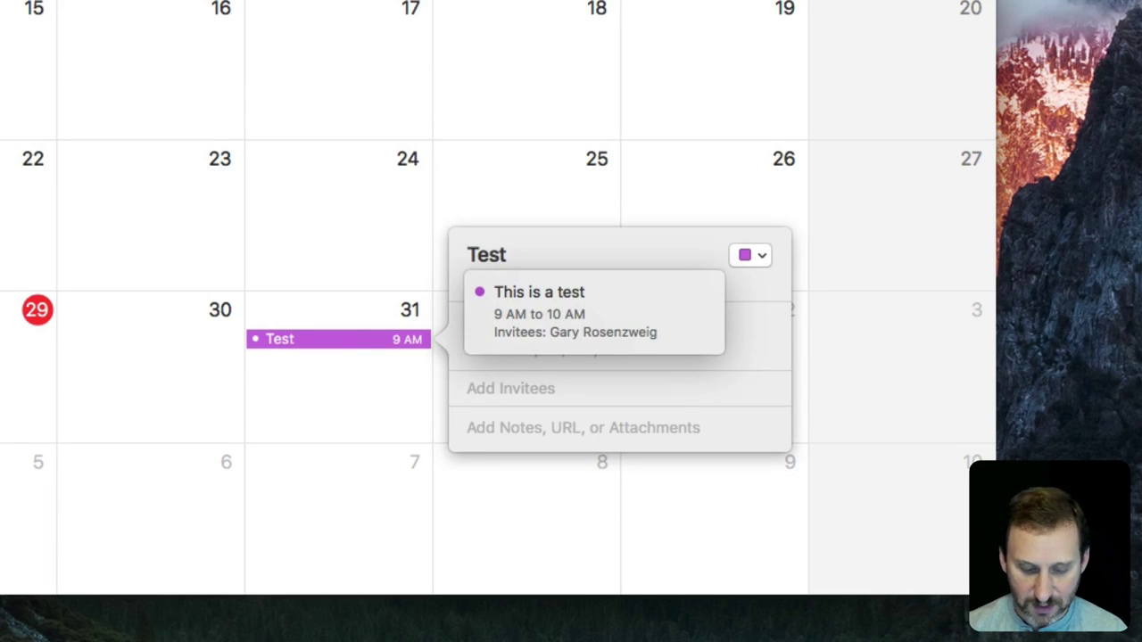
{"action": "type", "text": "Event"}
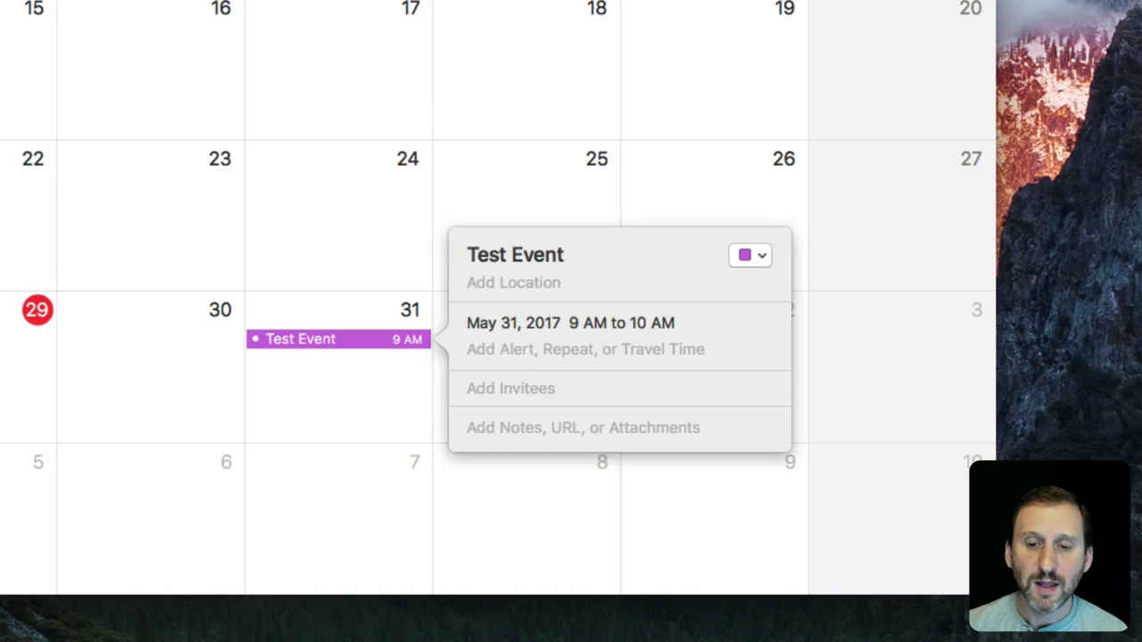
{"action": "left_click", "coordinate": [518, 282]}
{"action": "type", "text": "My Office"}
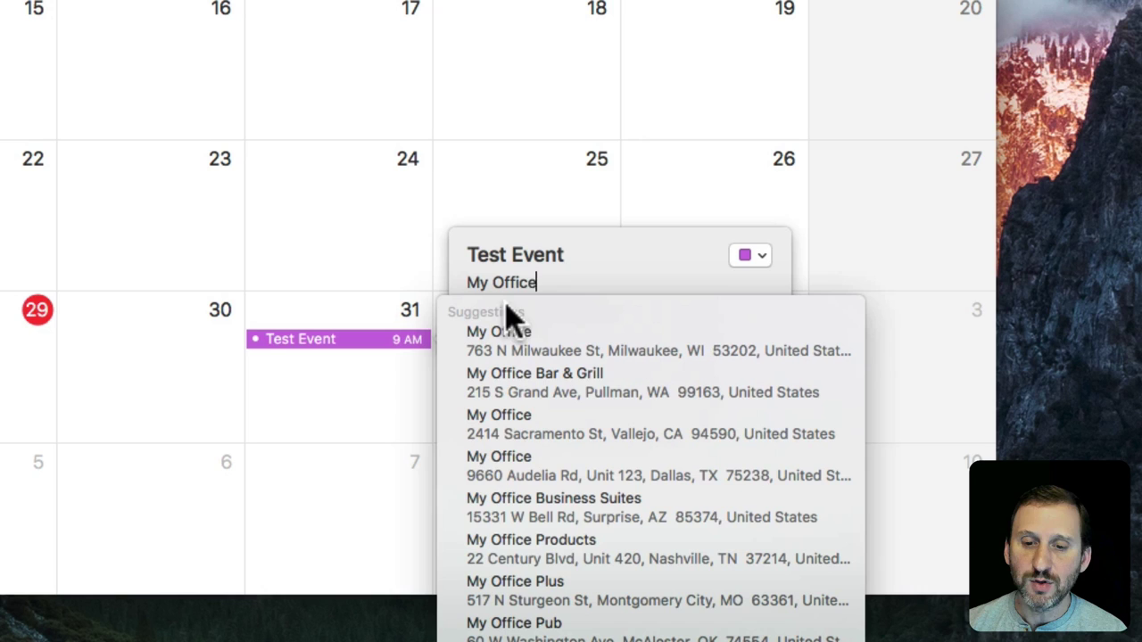
{"action": "left_click", "coordinate": [638, 250]}
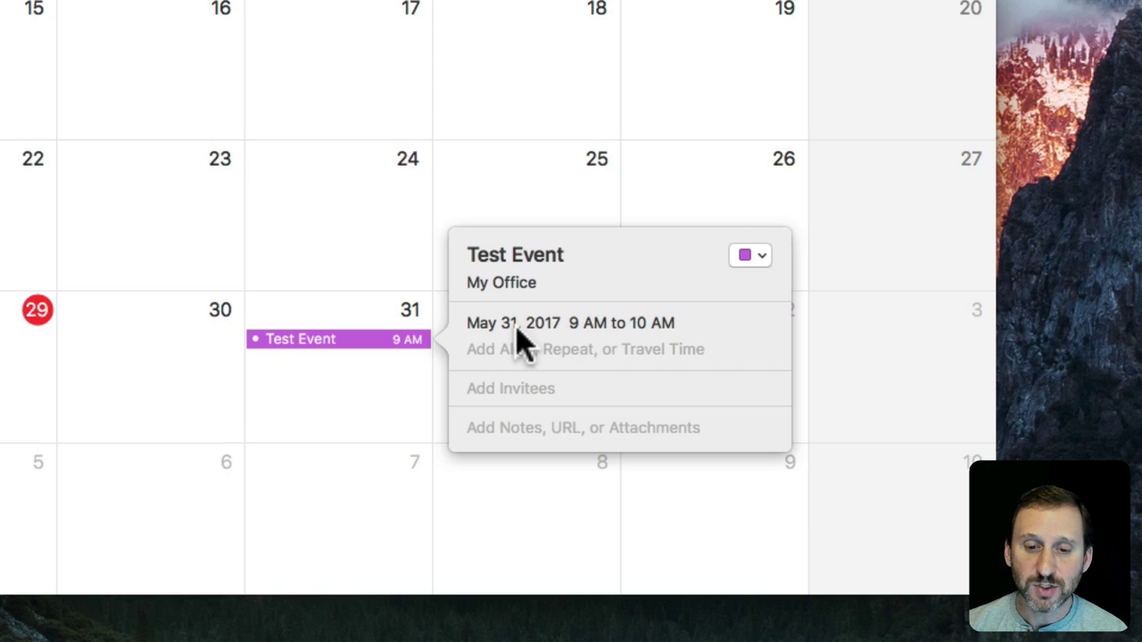
- Set Test Event's start time to 11 AM and its end time to 1 PM
{"action": "left_click", "coordinate": [581, 327]}
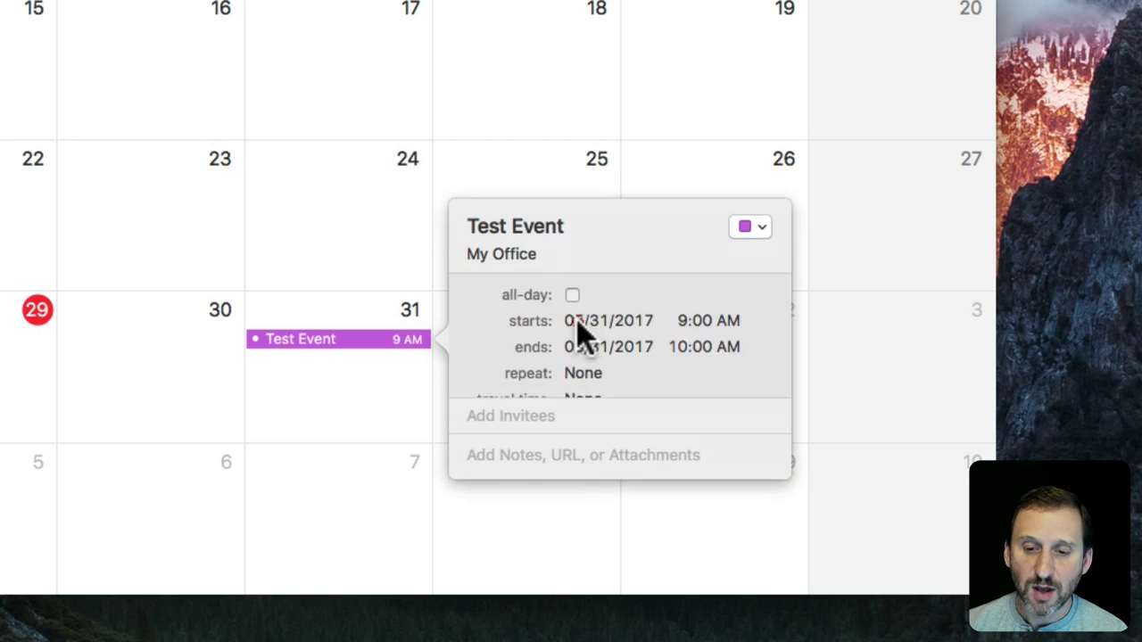
{"action": "left_click", "coordinate": [680, 298]}
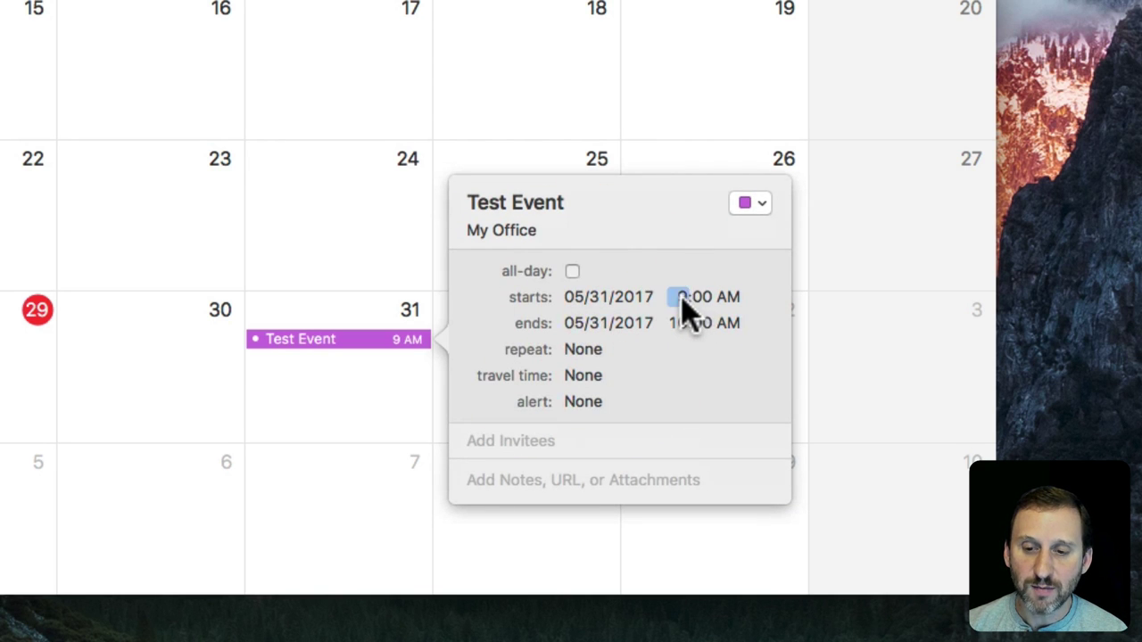
{"action": "type", "text": "11"}
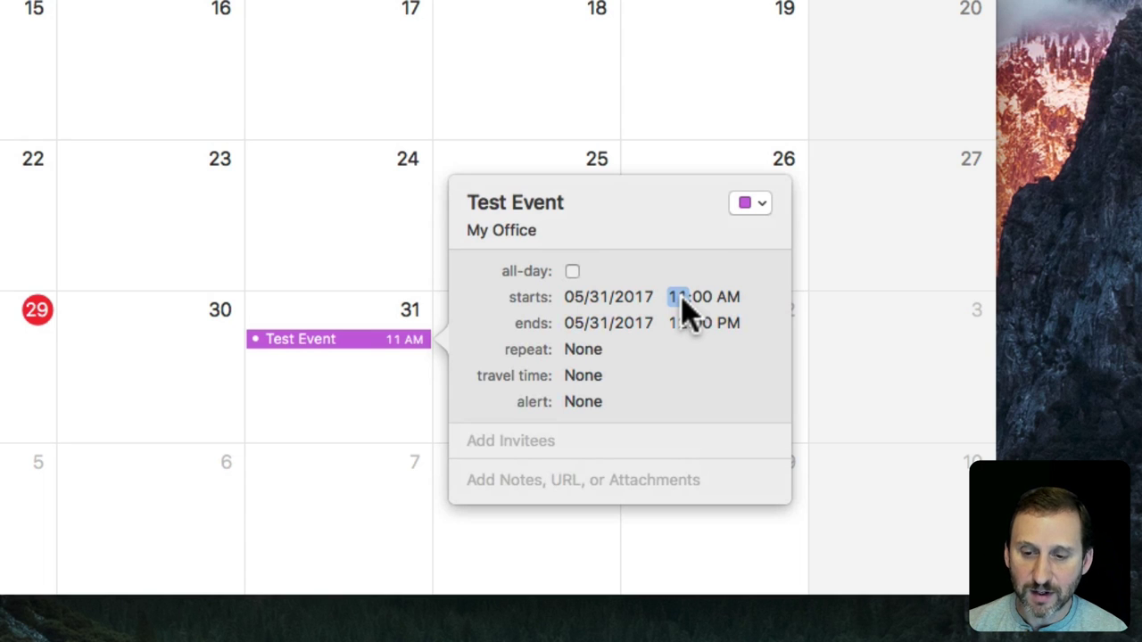
{"action": "left_click", "coordinate": [680, 324]}
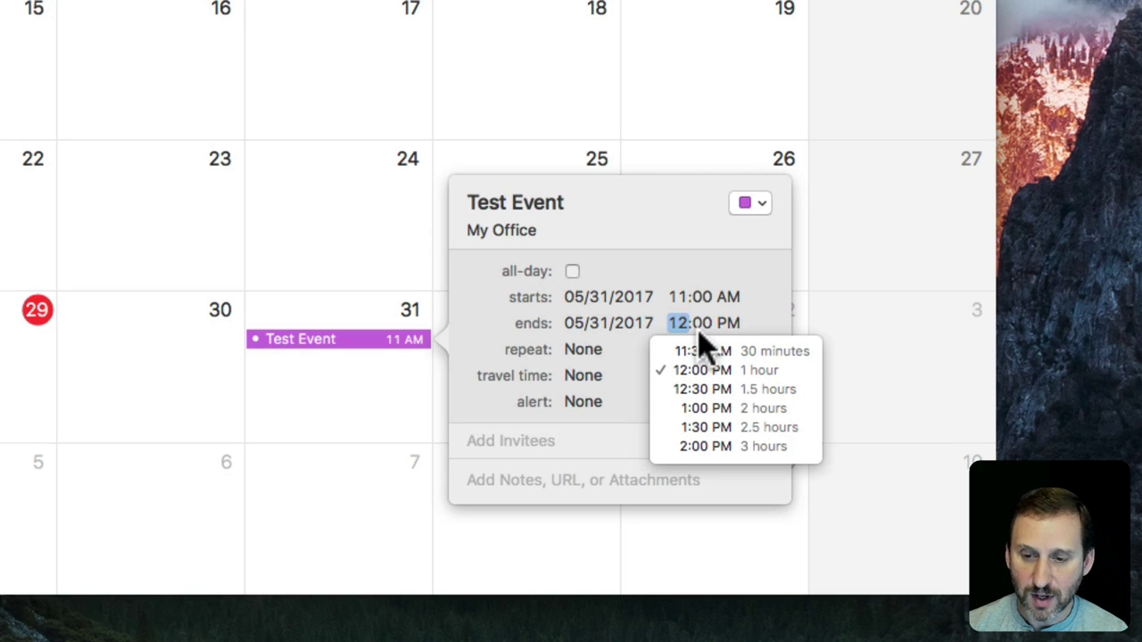
{"action": "type", "text": "1"}
{"action": "left_click", "coordinate": [730, 324]}
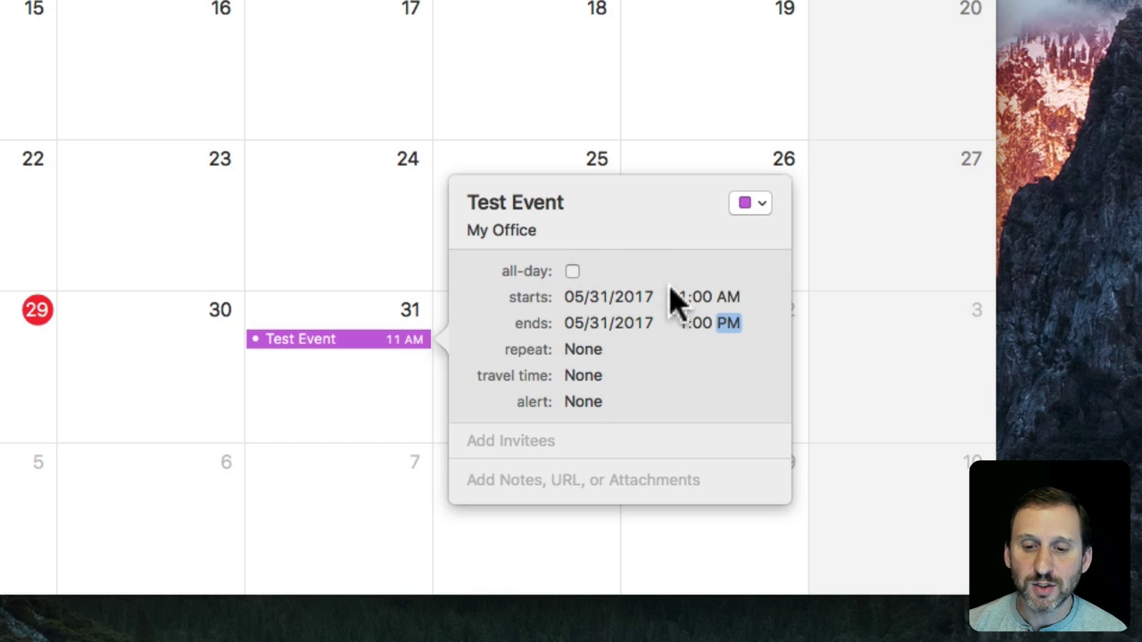
- Choose '10 minutes before' as Test Event's alert
{"action": "left_click", "coordinate": [589, 401]}
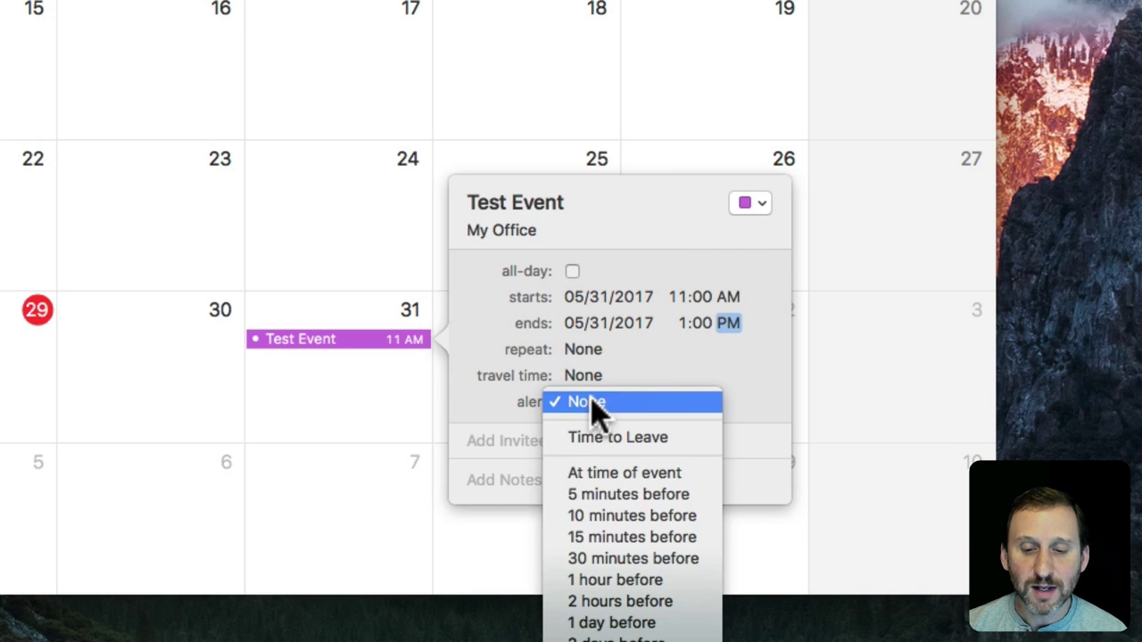
{"action": "scroll", "coordinate": [612, 471], "scroll_direction": "down", "scroll_amount": 1}
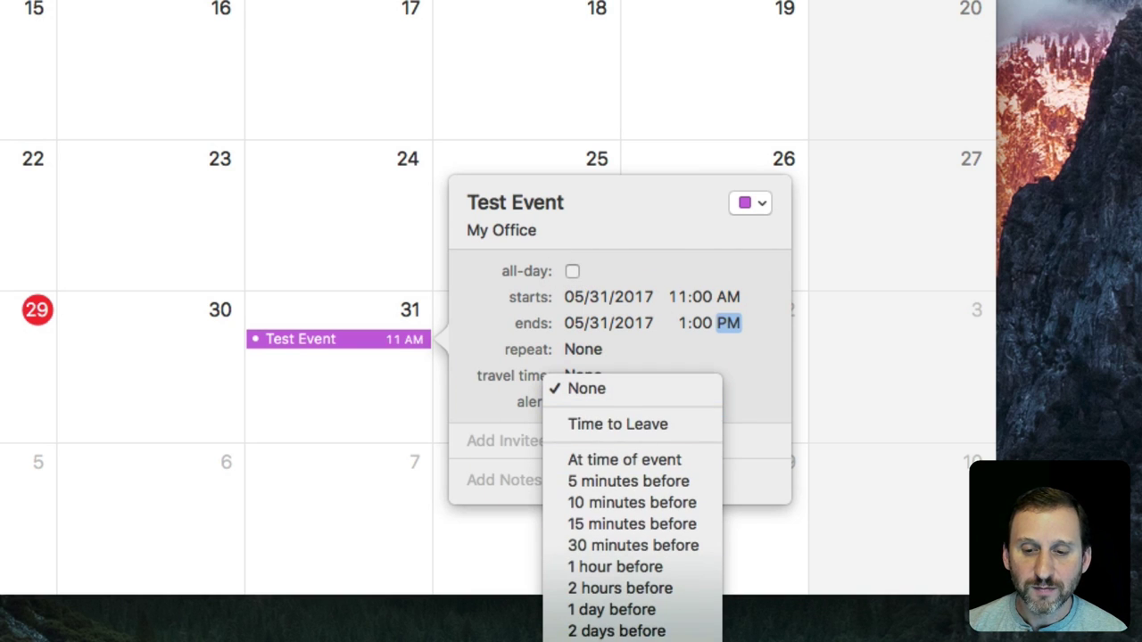
{"action": "left_click", "coordinate": [616, 505]}
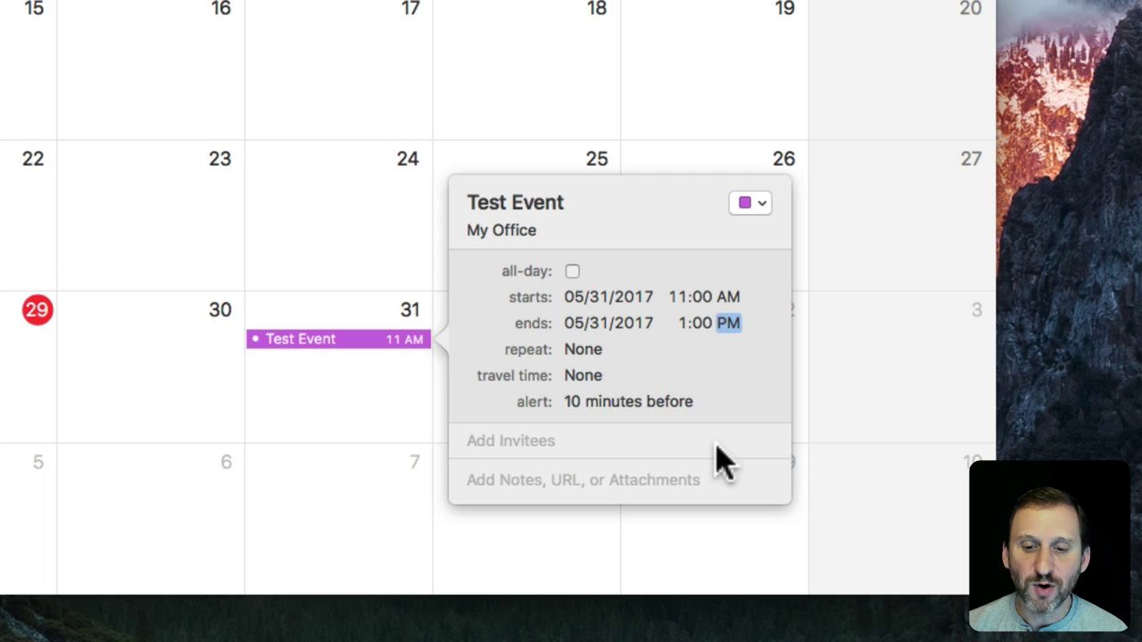
{"action": "left_click", "coordinate": [515, 482]}
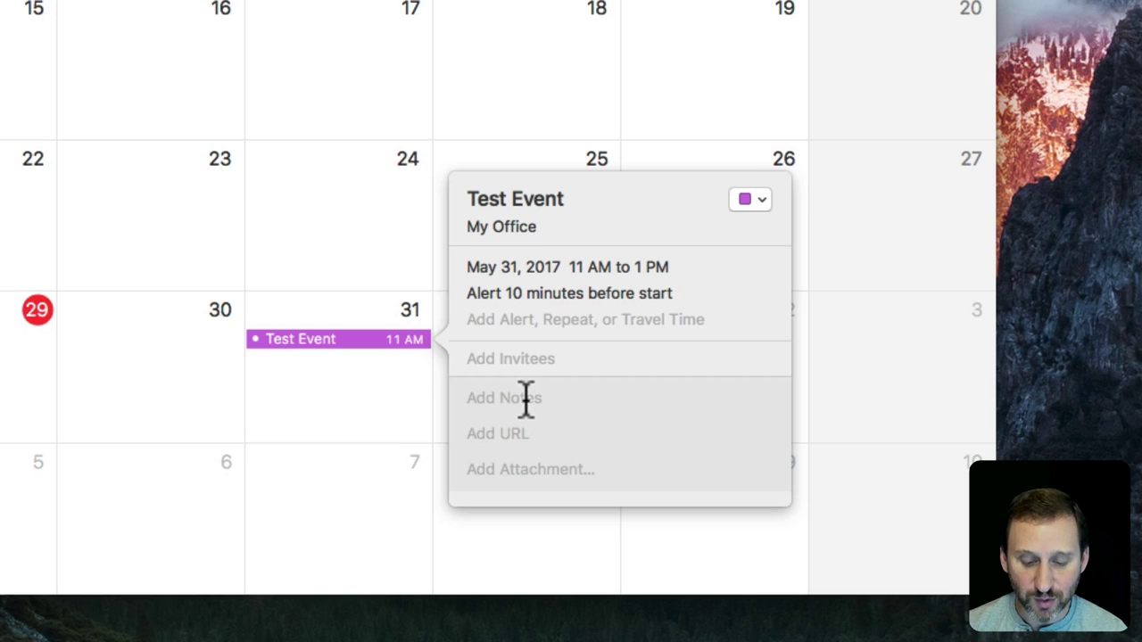
- Add the note 'Meeting notes and information', leave the calendar as Work, and close the popover
{"action": "type", "text": "Meeting "}
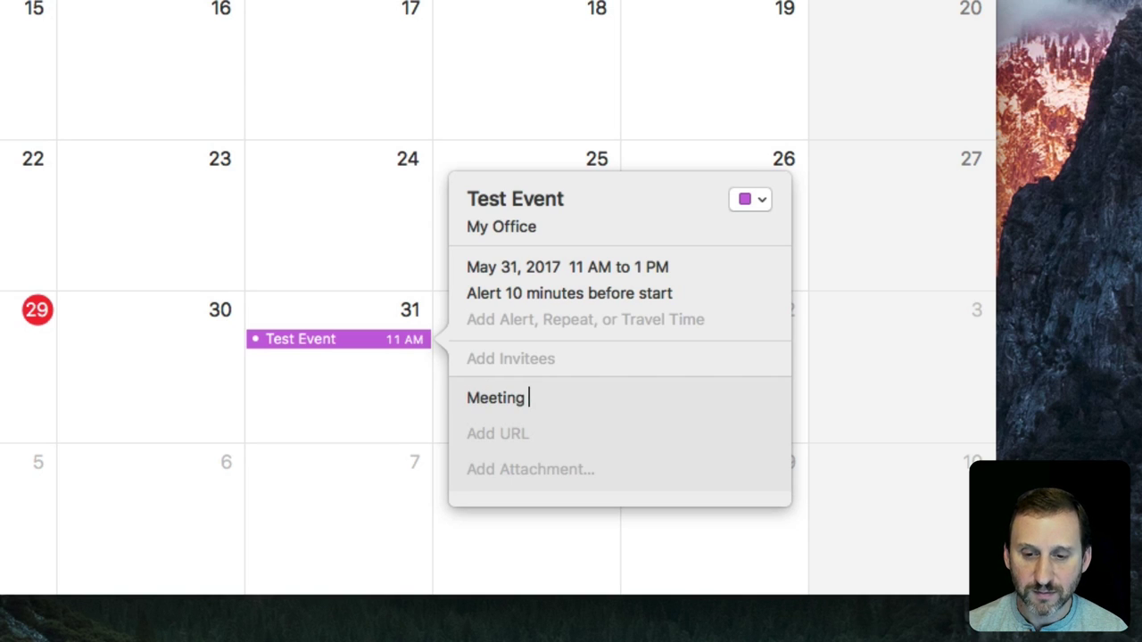
{"action": "type", "text": "notes and information"}
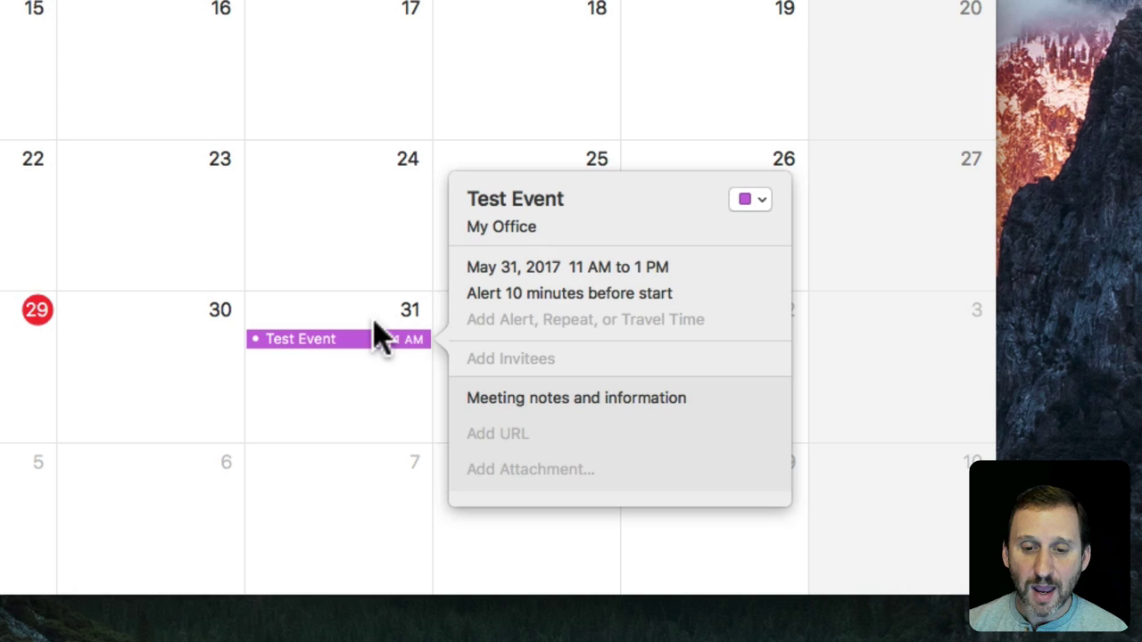
{"action": "left_click", "coordinate": [755, 199]}
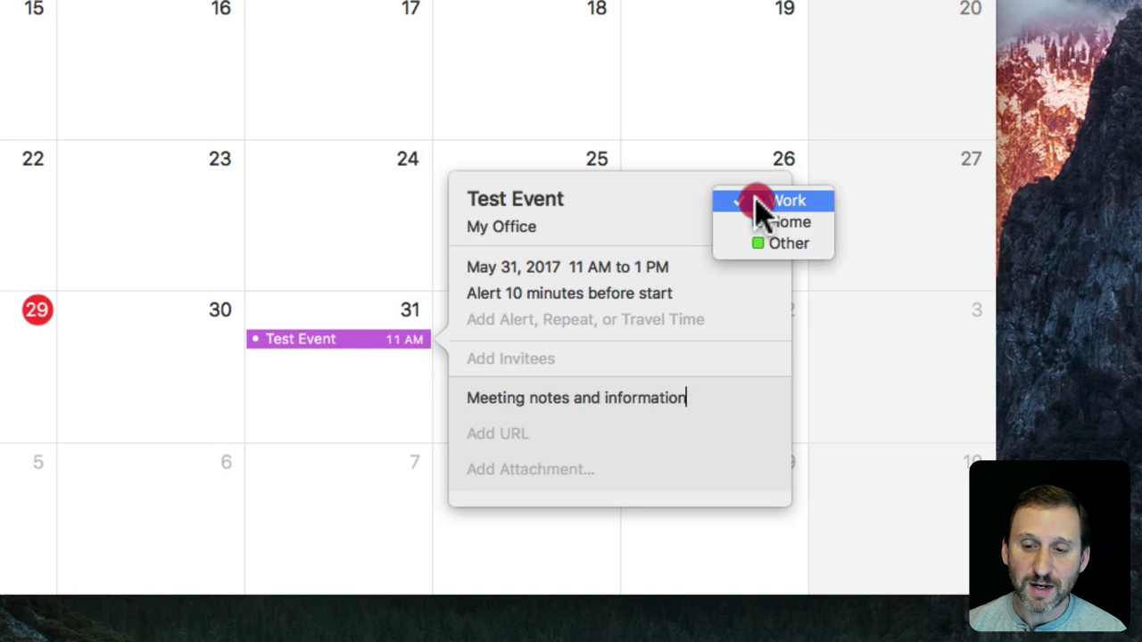
{"action": "left_click_drag", "start_coordinate": [770, 228], "coordinate": [775, 199]}
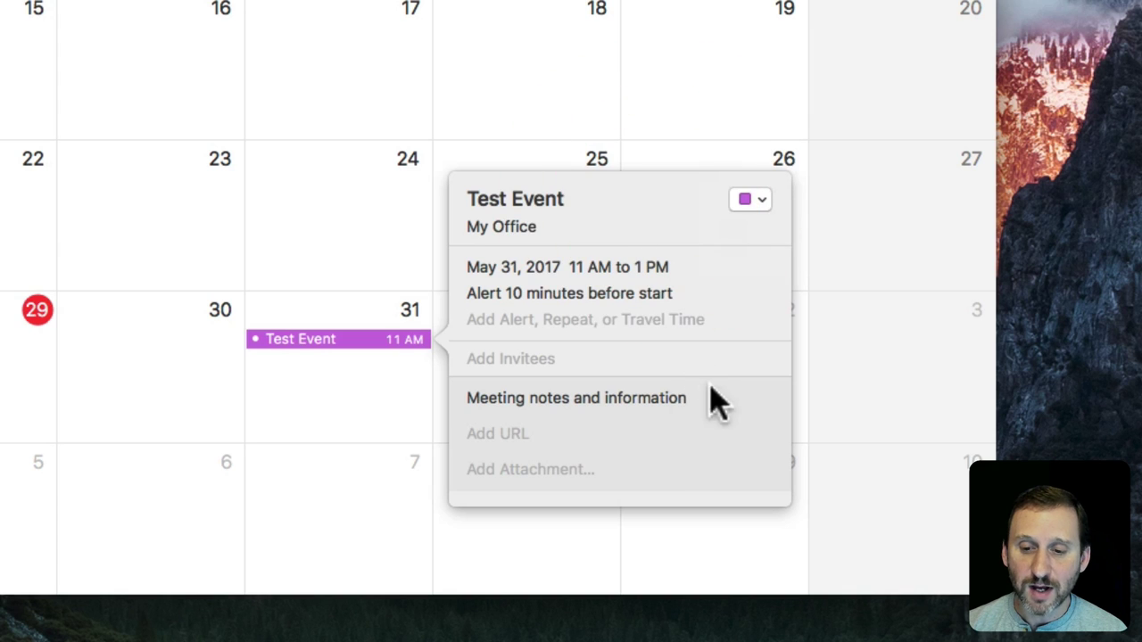
{"action": "key", "text": "Escape"}
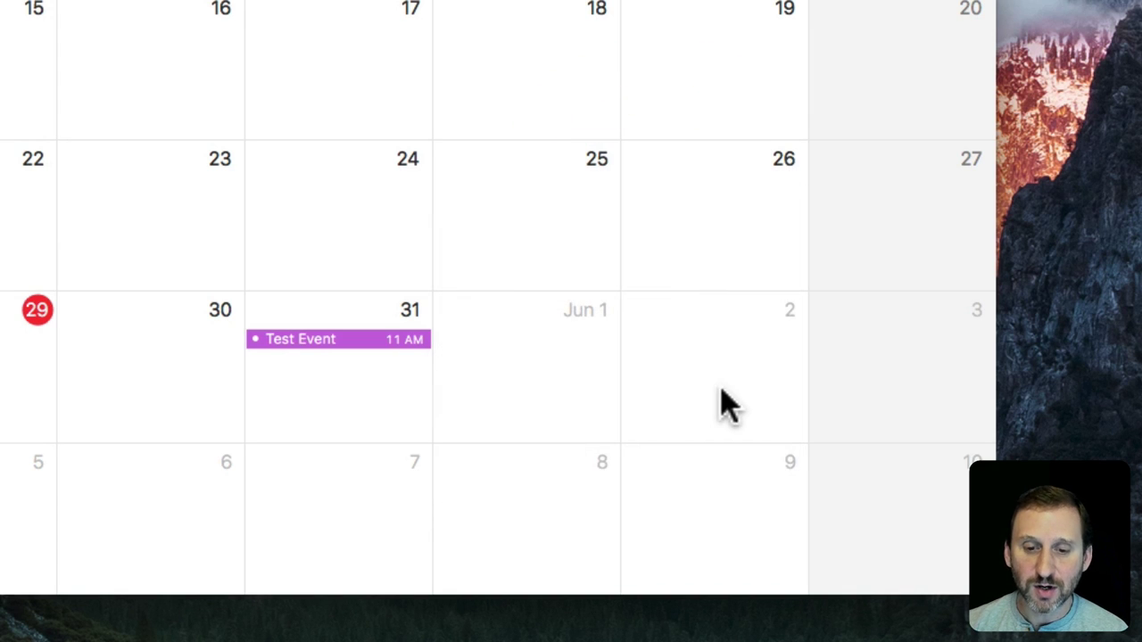
- Reopen Test Event to check its 11 AM time, 10-minute alert and notes, then close it
{"action": "double_click", "coordinate": [308, 348]}
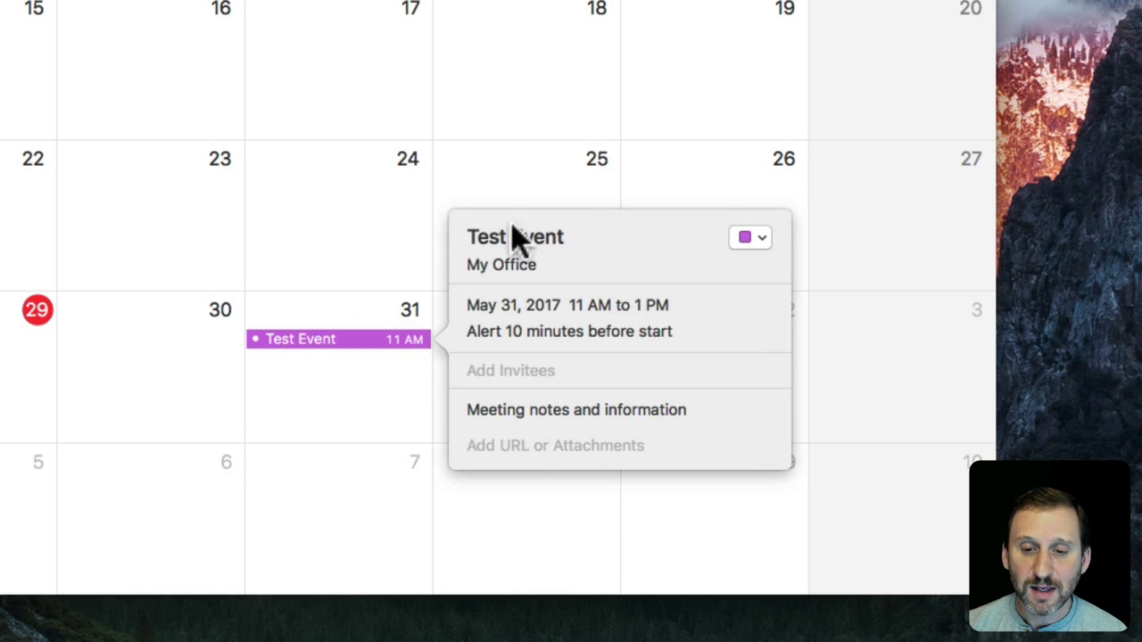
{"action": "left_click", "coordinate": [622, 304]}
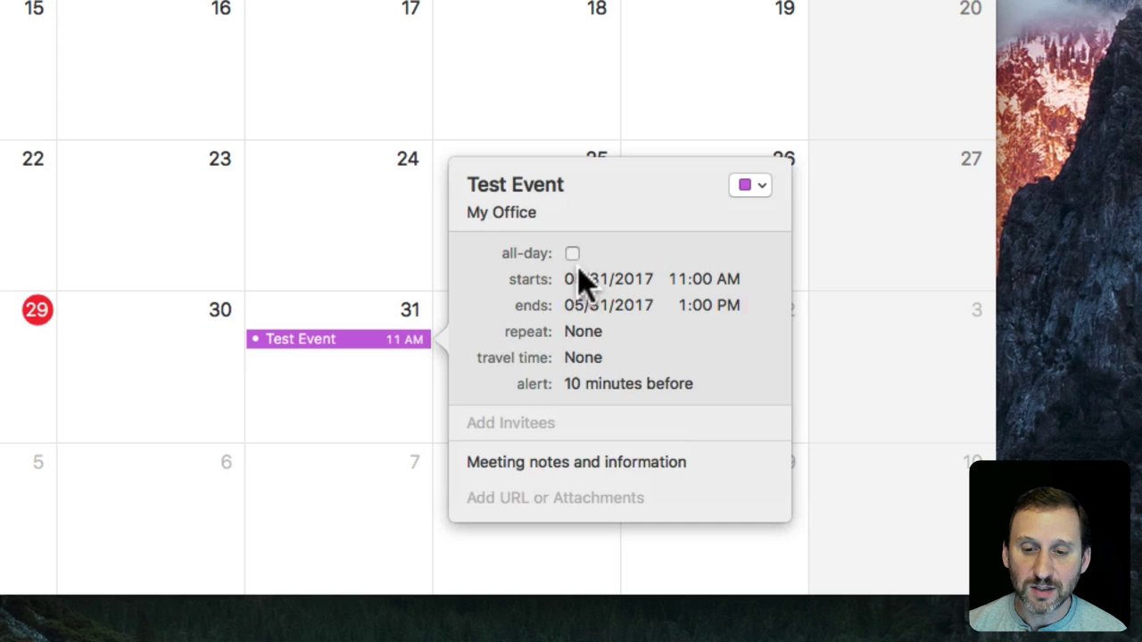
{"action": "mouse_move", "coordinate": [580, 393]}
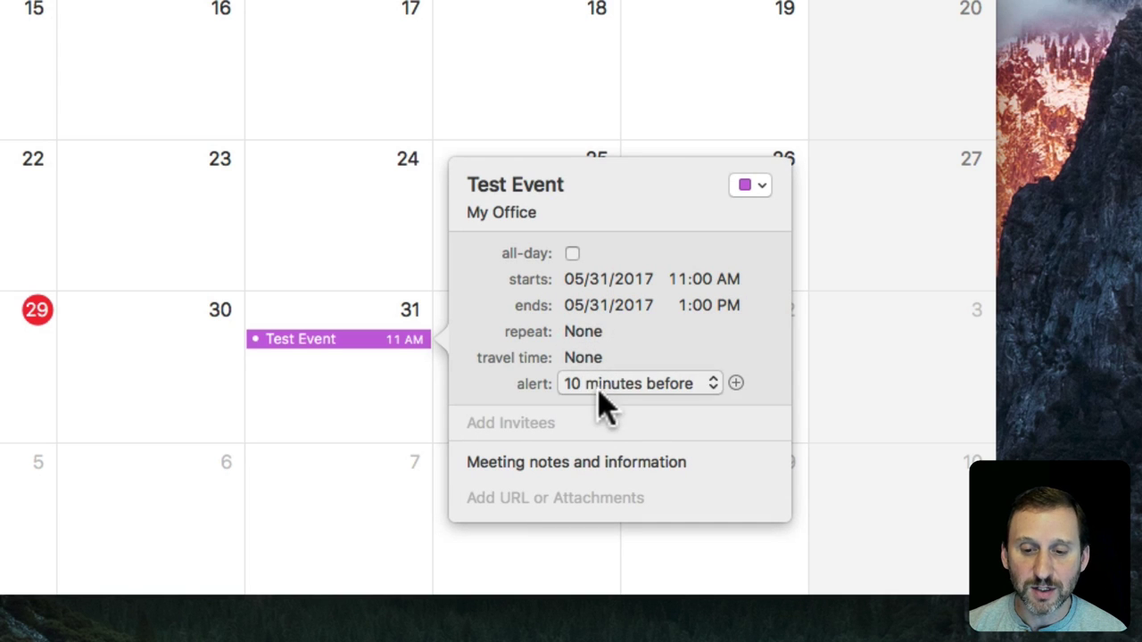
{"action": "left_click", "coordinate": [554, 462]}
{"action": "left_click_drag", "start_coordinate": [530, 410], "coordinate": [691, 411]}
{"action": "left_click", "coordinate": [687, 413]}
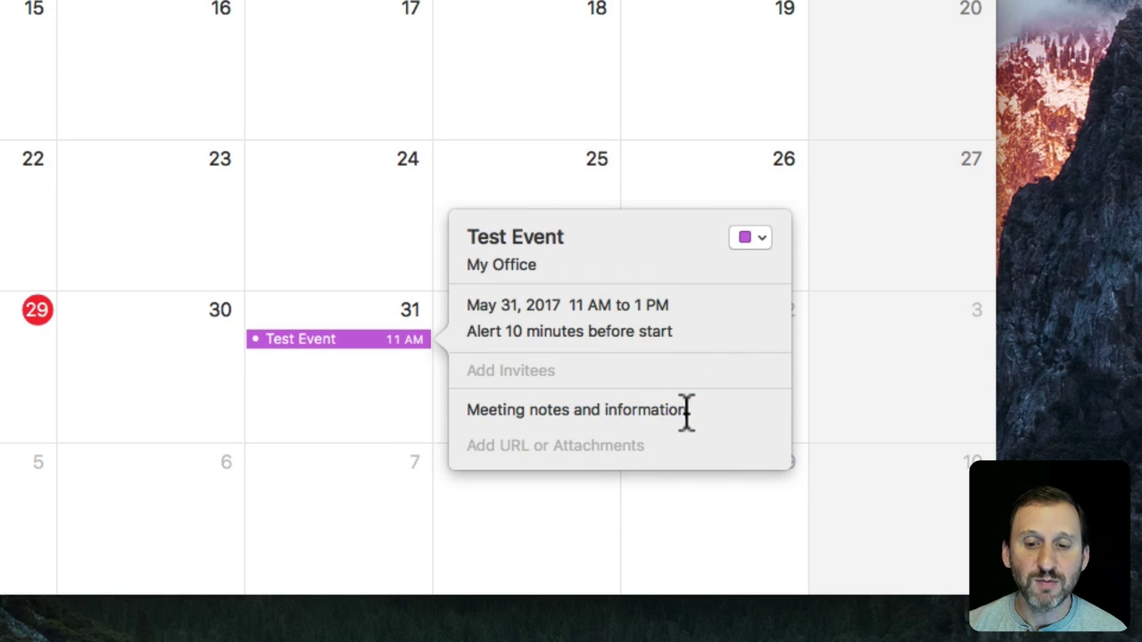
{"action": "left_click", "coordinate": [348, 236]}
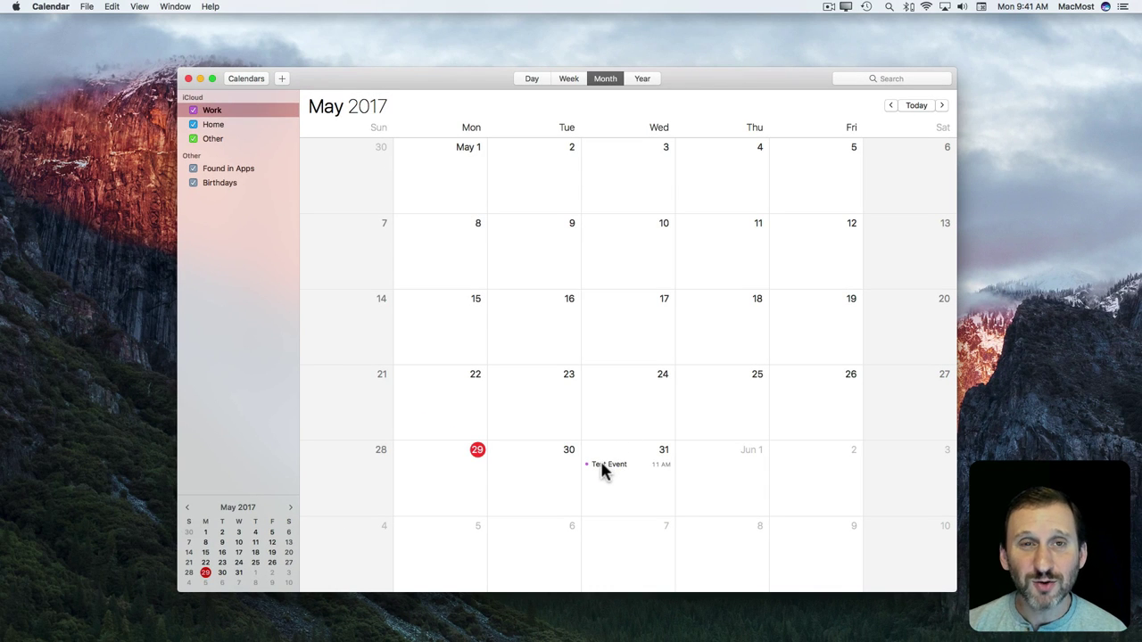
- In Day view, drag Test Event from 11 AM to 1–3 PM, then return to Month view
{"action": "left_click_drag", "start_coordinate": [602, 465], "coordinate": [624, 473]}
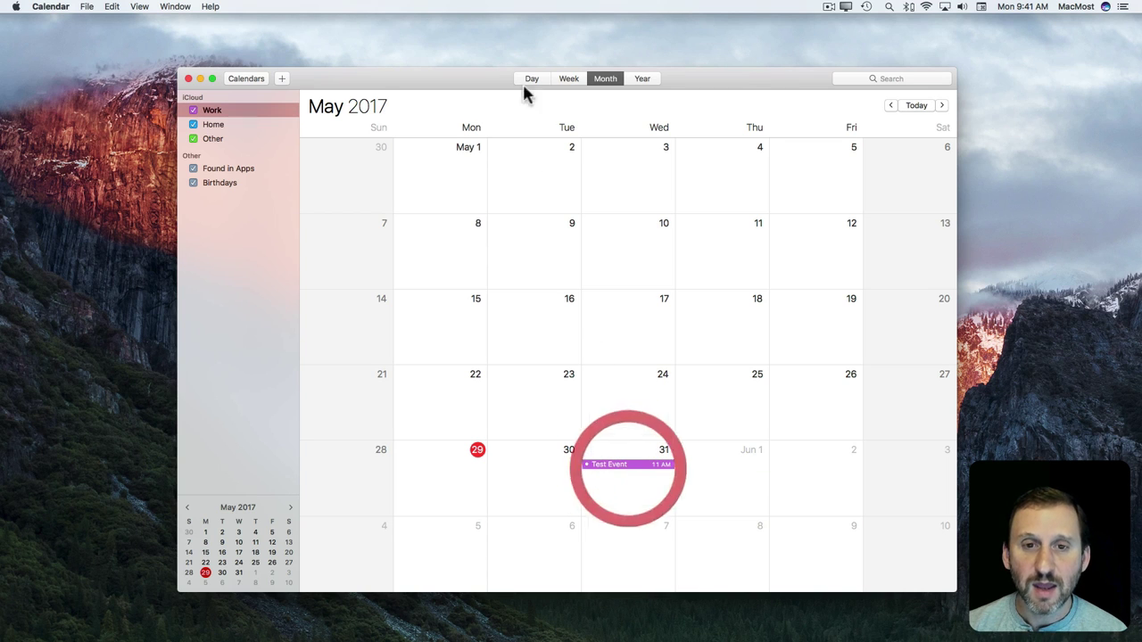
{"action": "left_click", "coordinate": [532, 80]}
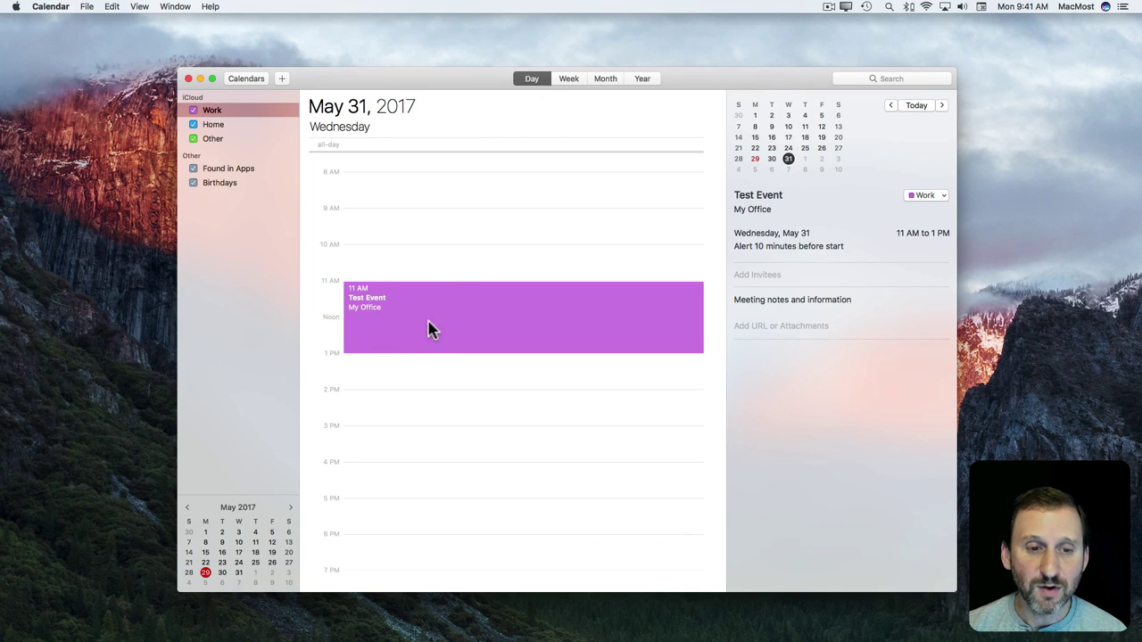
{"action": "left_click_drag", "start_coordinate": [428, 327], "coordinate": [438, 382]}
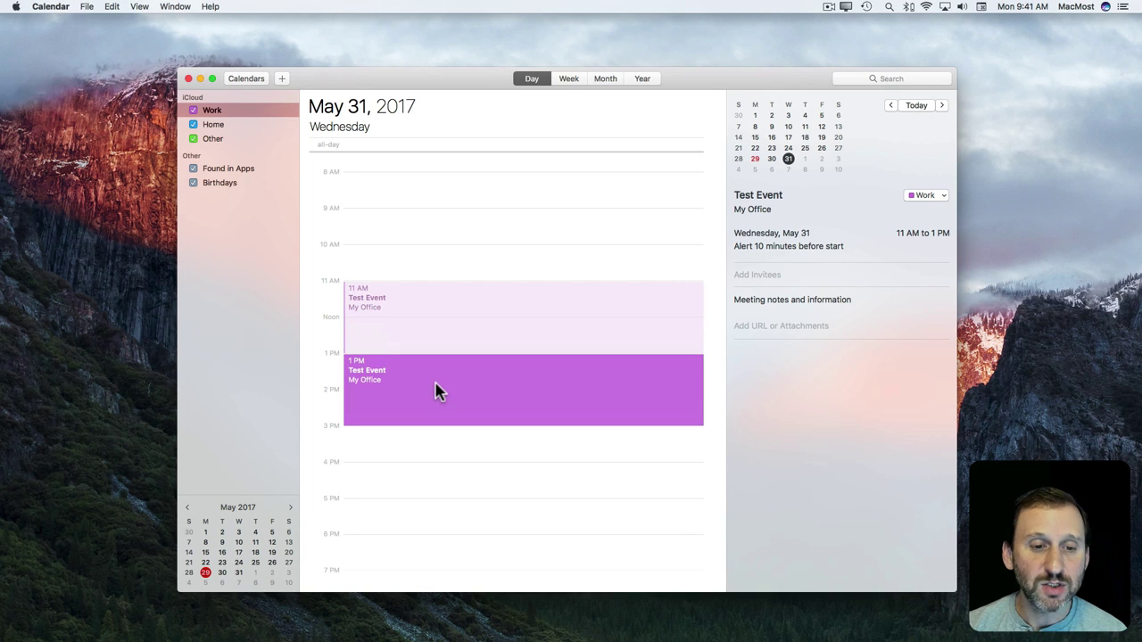
{"action": "left_click_drag", "start_coordinate": [437, 391], "coordinate": [435, 390]}
{"action": "double_click", "coordinate": [369, 375]}
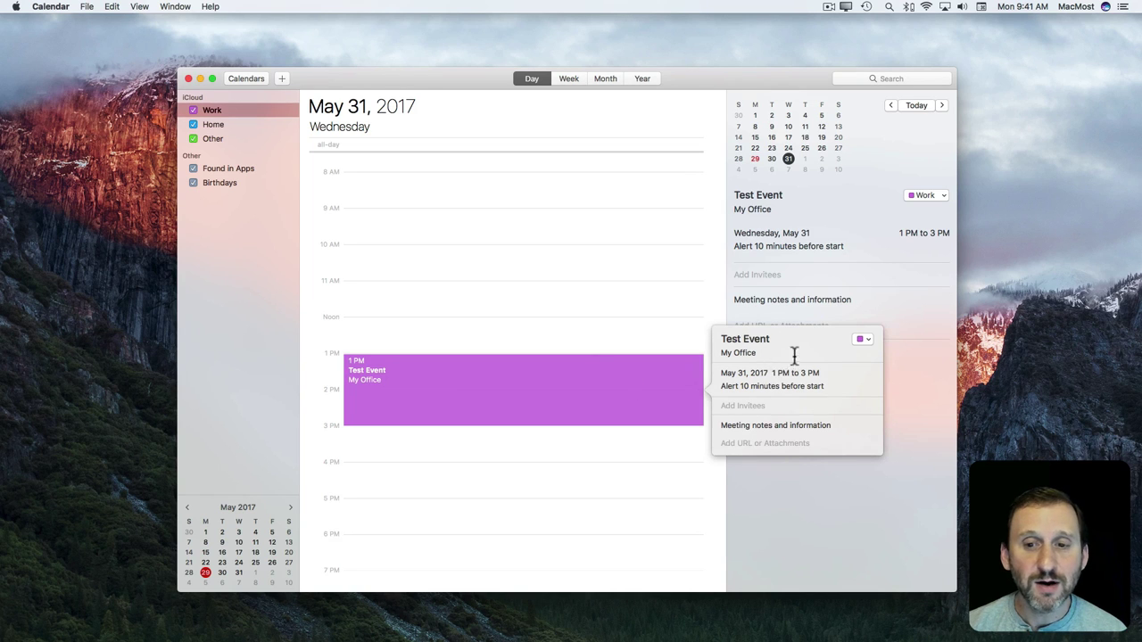
{"action": "left_click", "coordinate": [589, 343]}
{"action": "key", "text": "super+3"}
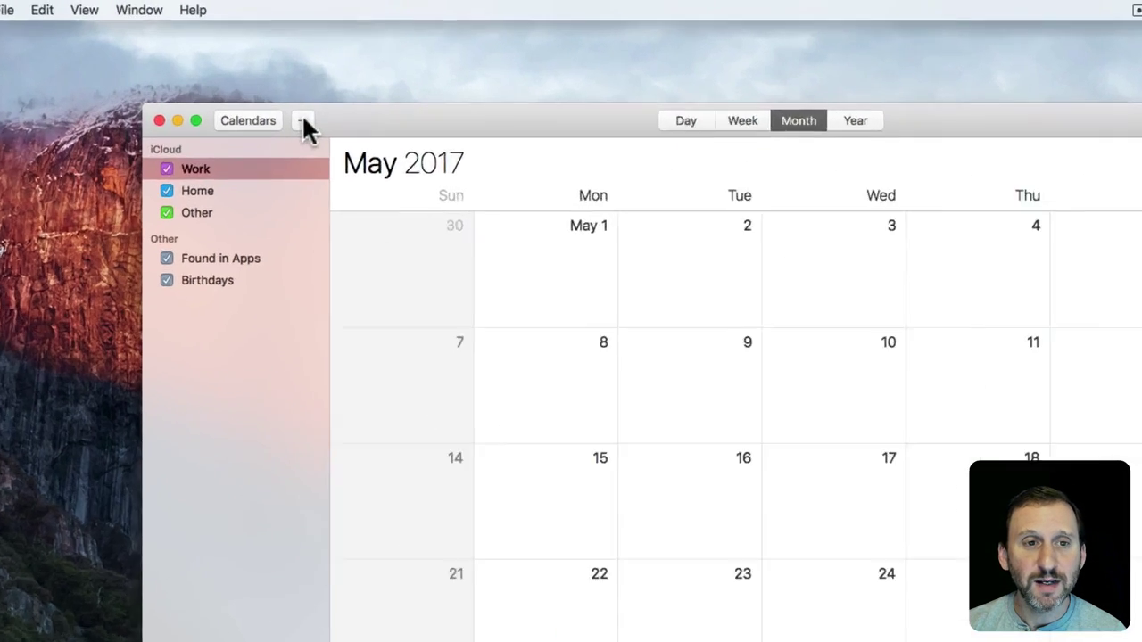
{"action": "left_click", "coordinate": [282, 79]}
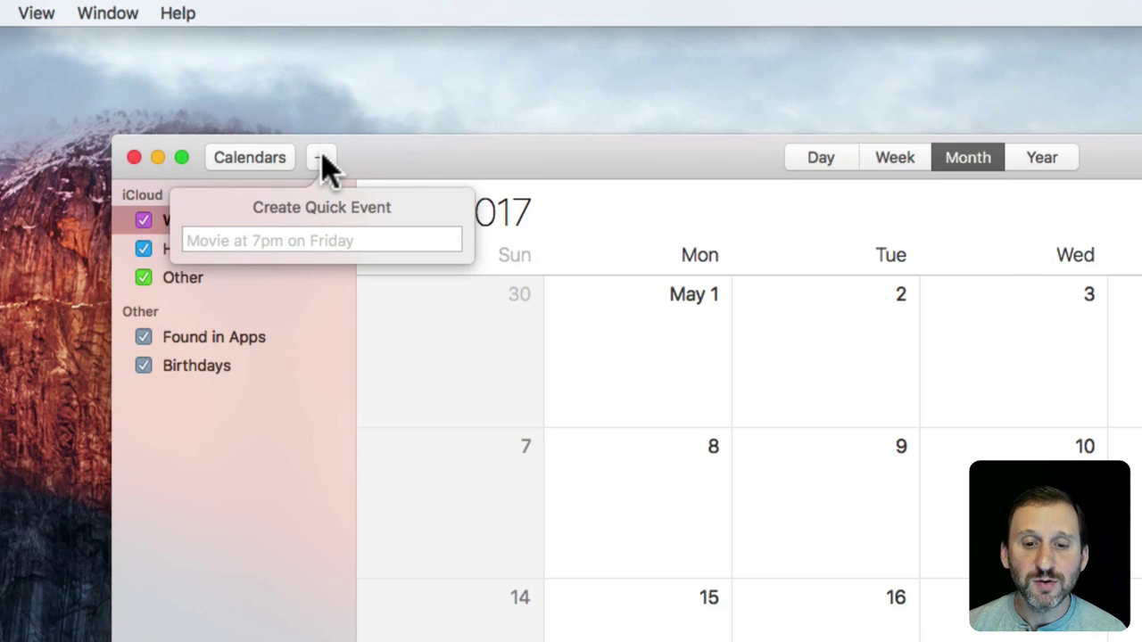
{"action": "type", "text": "Test Event at "}
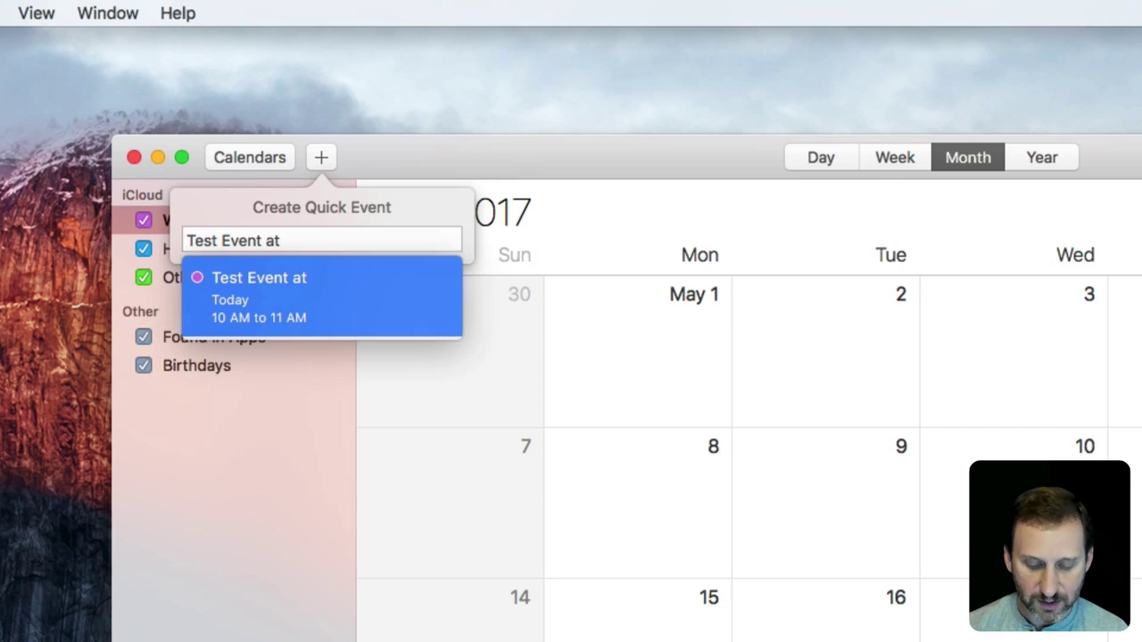
{"action": "type", "text": "3"}
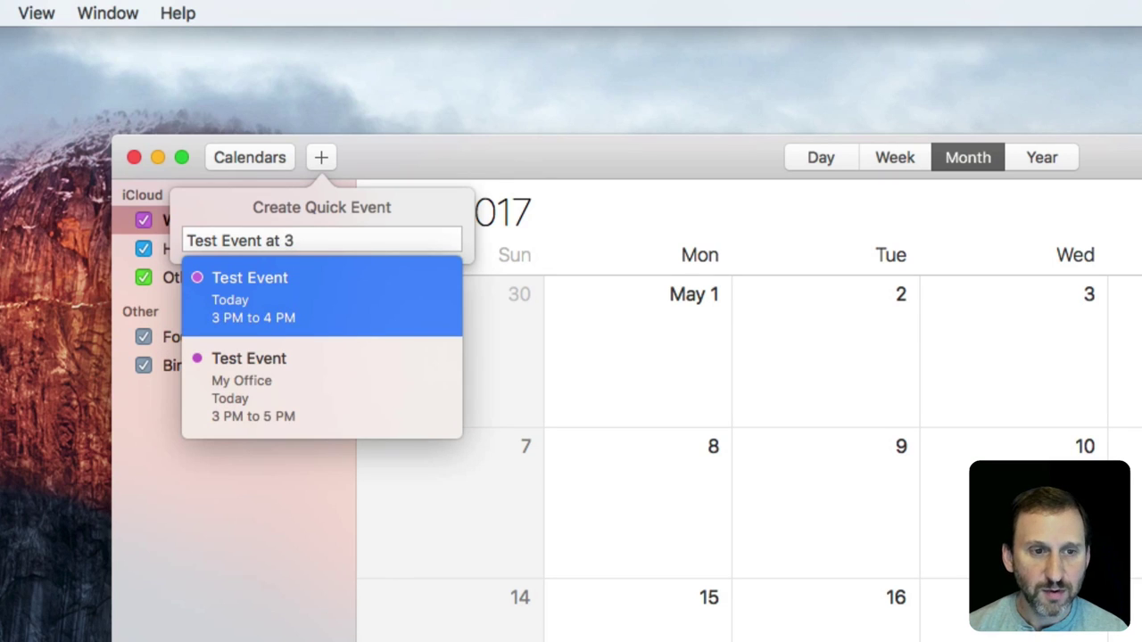
{"action": "type", "text": " pm"}
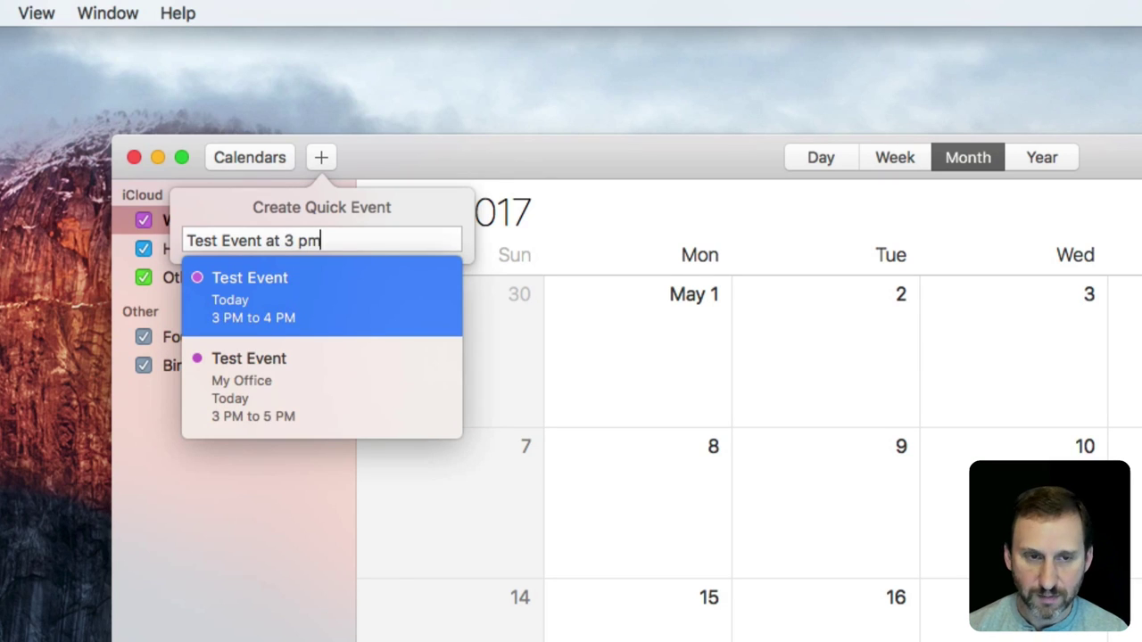
{"action": "type", "text": " Ju"}
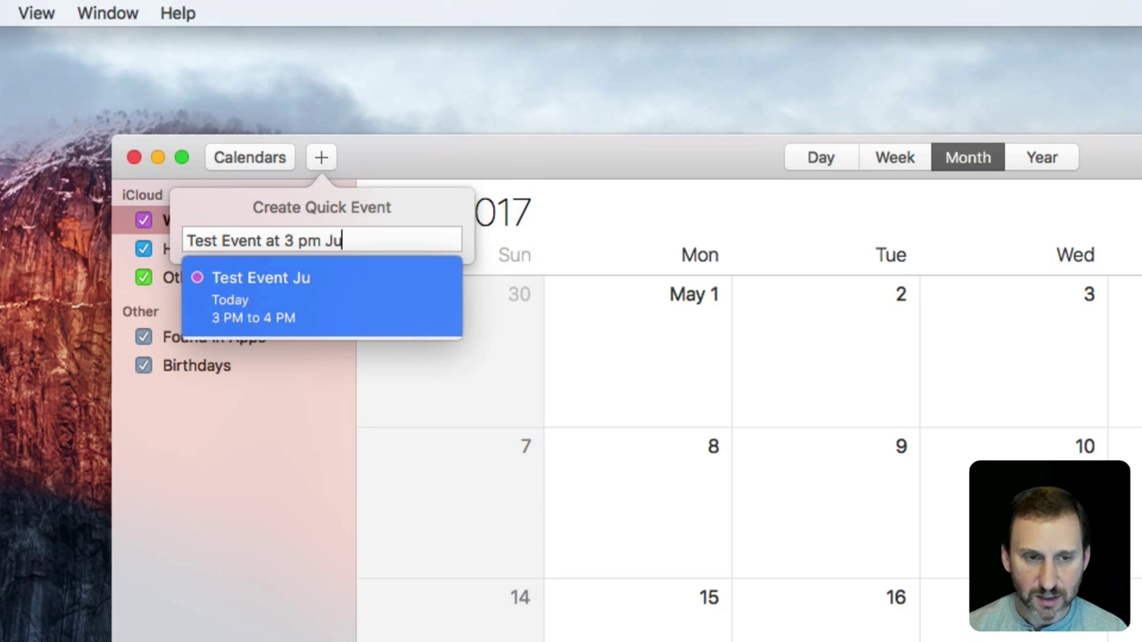
{"action": "type", "text": "ne"}
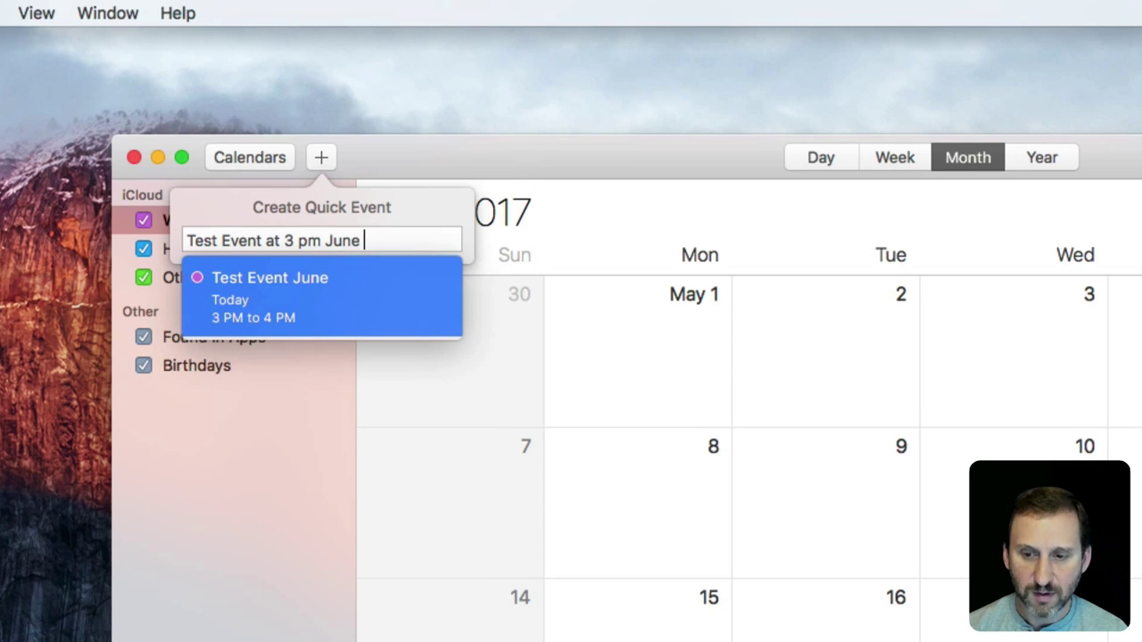
{"action": "type", "text": " 2"}
{"action": "key", "text": "Return"}
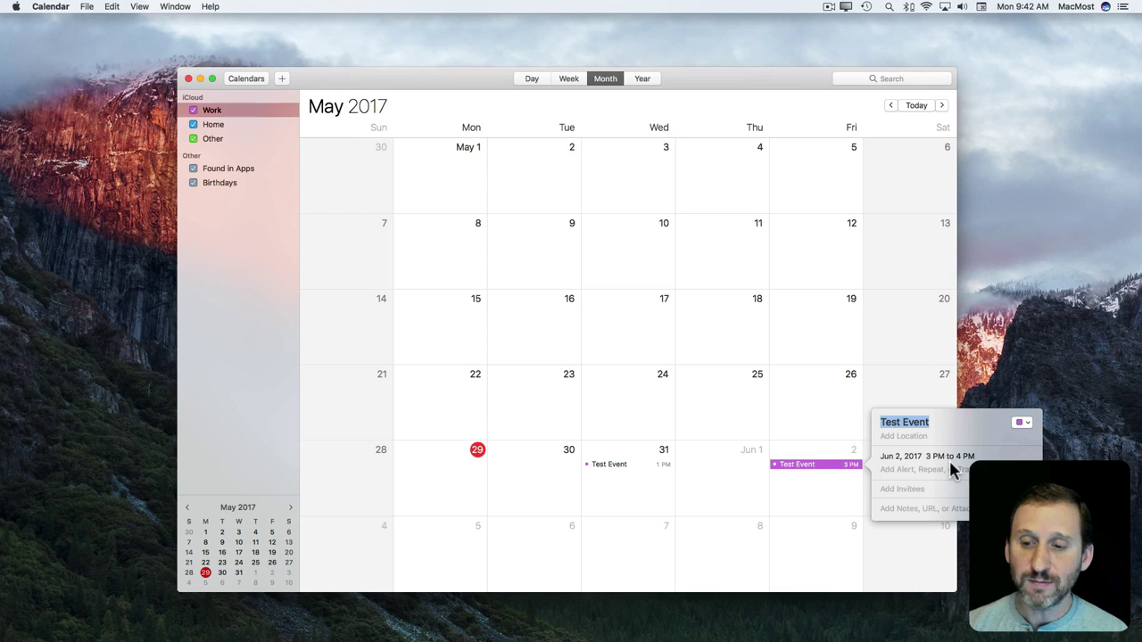
- Undo the extra June 2 Test Event and quick-add 'lunch tomorrow' for May 30 at noon
{"action": "key", "text": "super+z"}
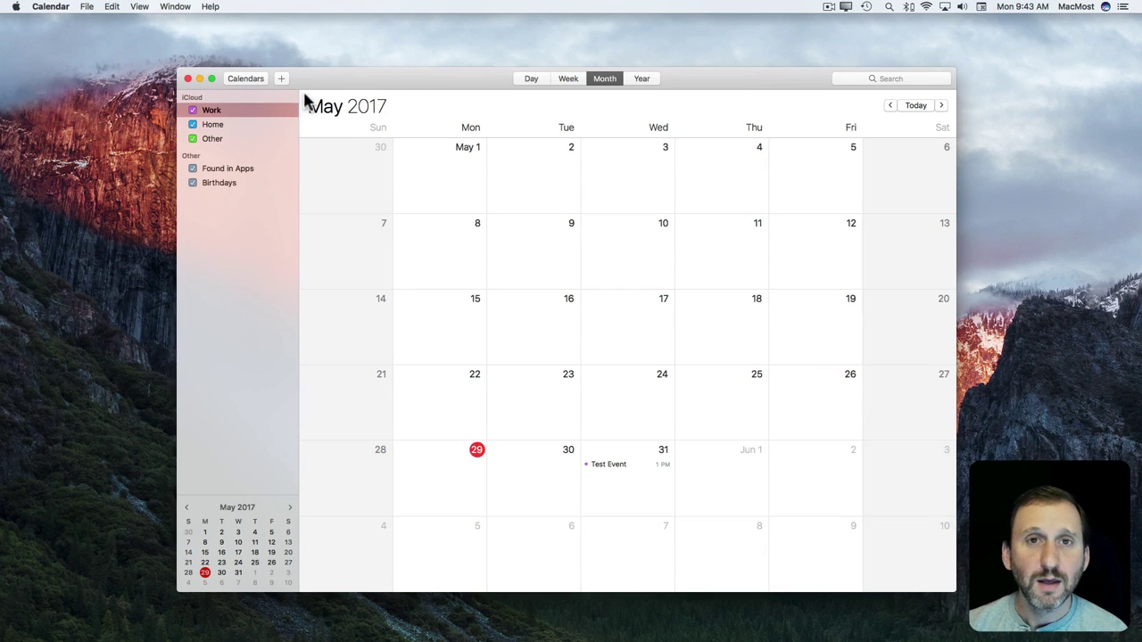
{"action": "left_click", "coordinate": [281, 80]}
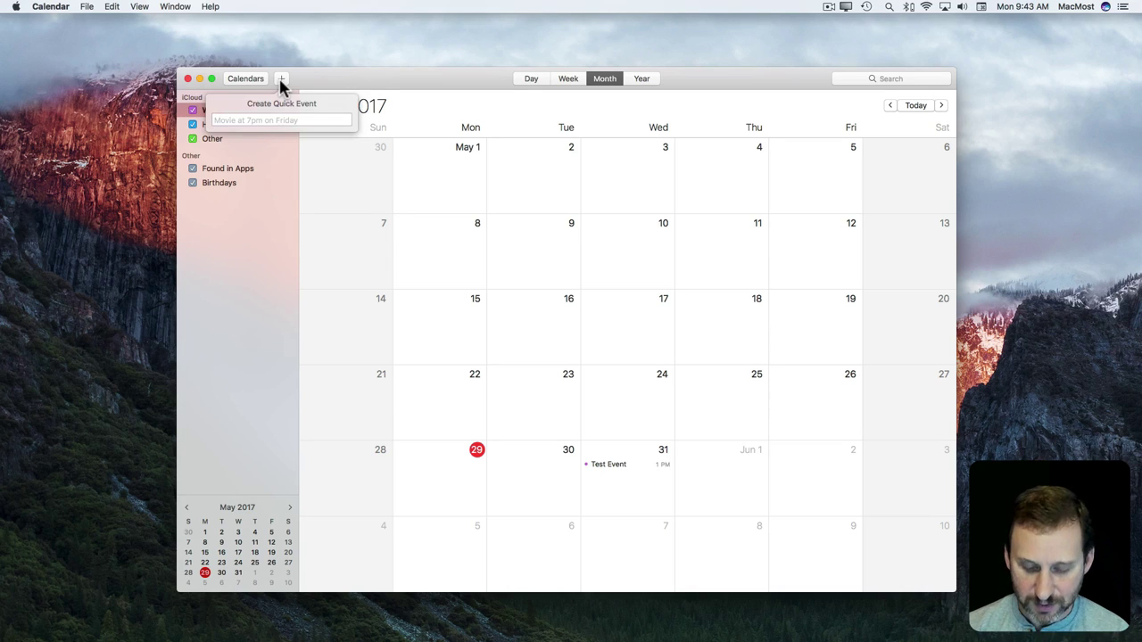
{"action": "type", "text": "lunch tomorrow"}
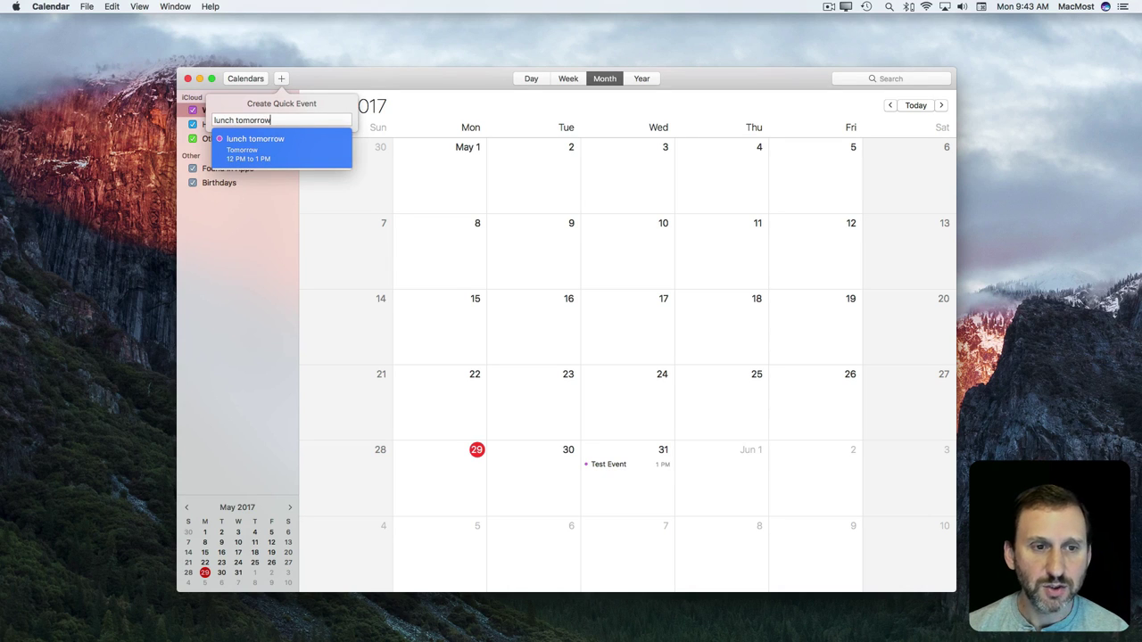
{"action": "key", "text": "Return"}
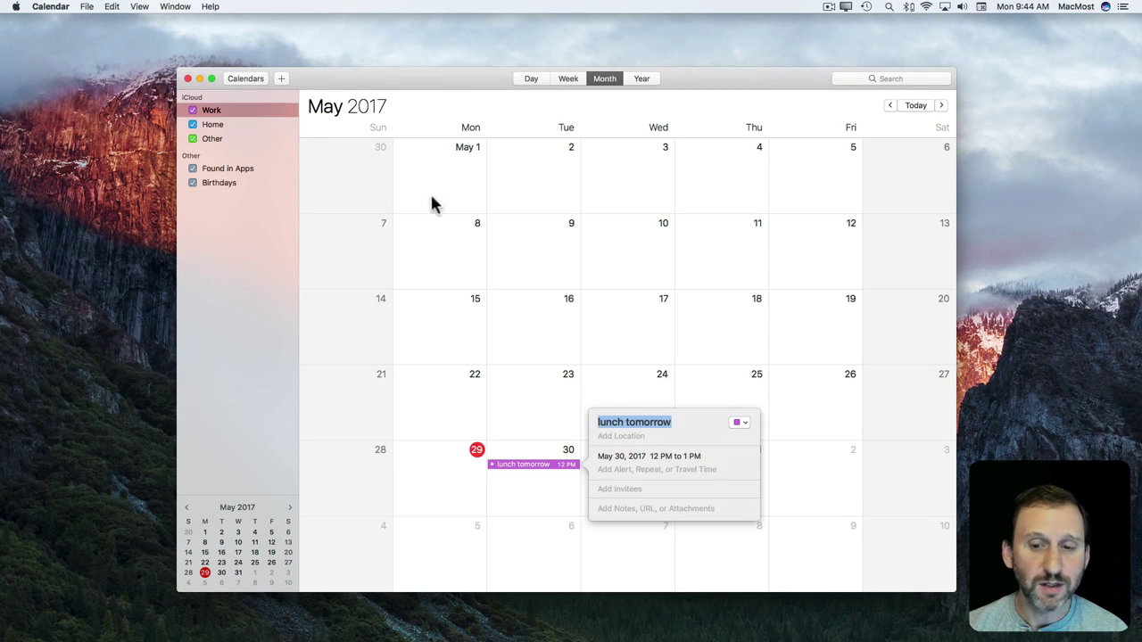
- Quick-add 'Meeting at 6pm on fri', creating a Meeting on June 2, 6–7 PM
{"action": "left_click", "coordinate": [282, 79]}
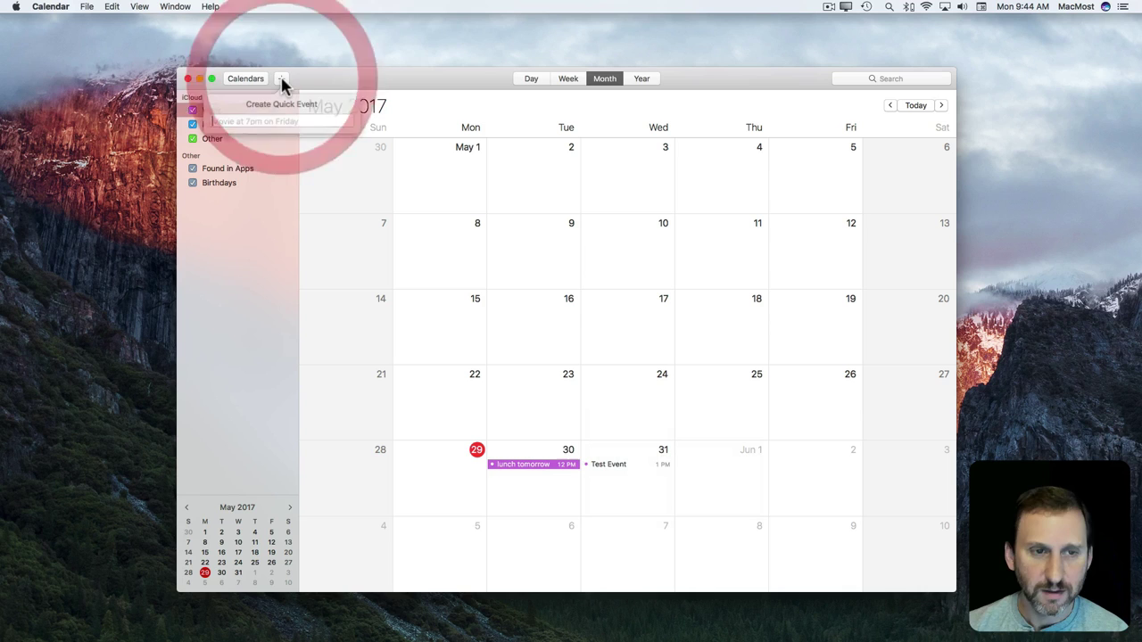
{"action": "type", "text": "Meeting"}
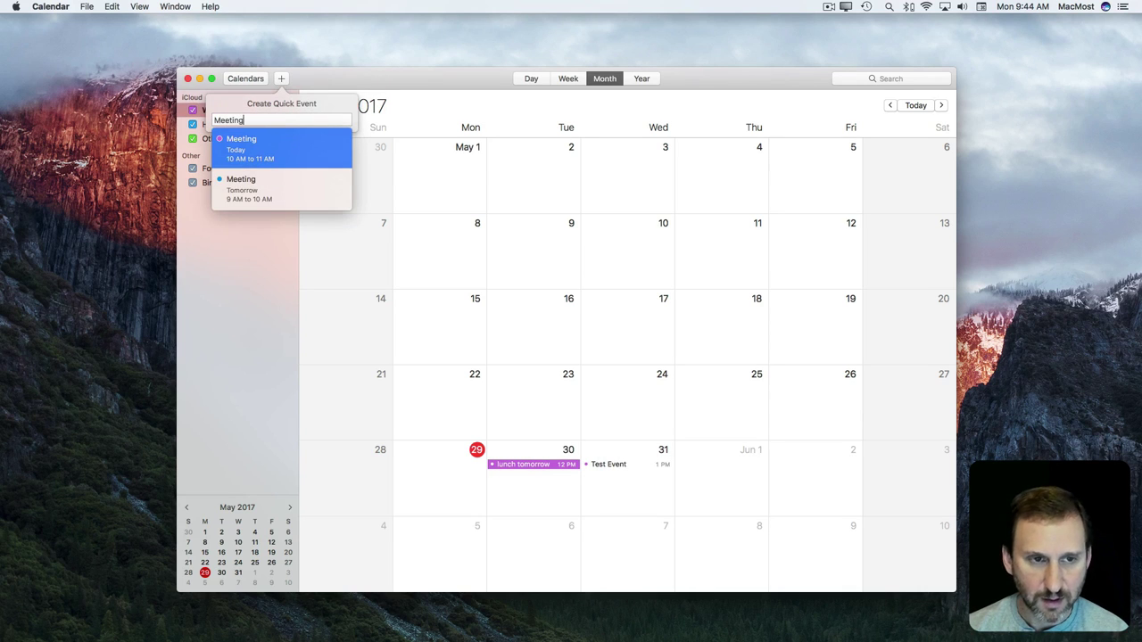
{"action": "type", "text": " at 6pm on "}
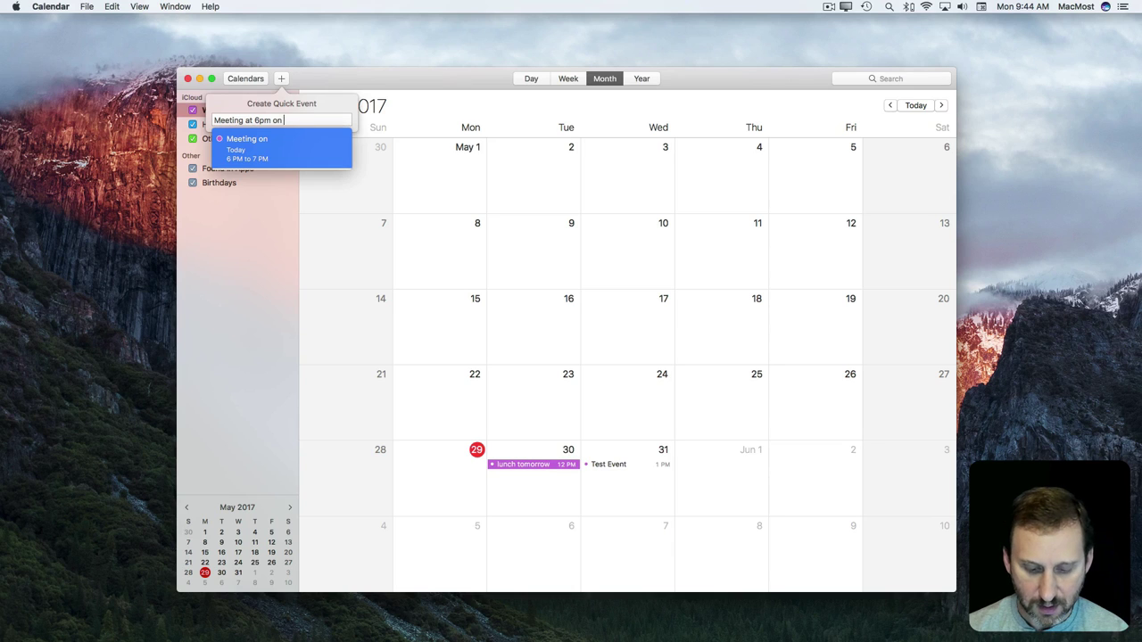
{"action": "type", "text": "fri"}
{"action": "key", "text": "Return"}
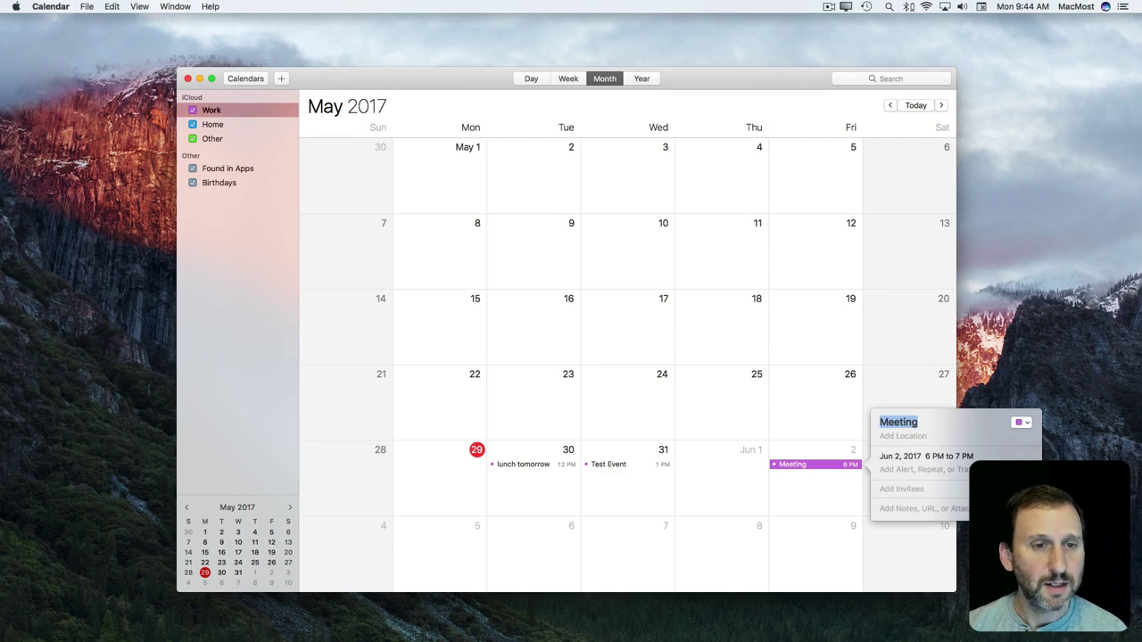
- Quick-add the lunch entry for Monday at 3, creating it on June 5, 3–4 PM
{"action": "left_click", "coordinate": [281, 79]}
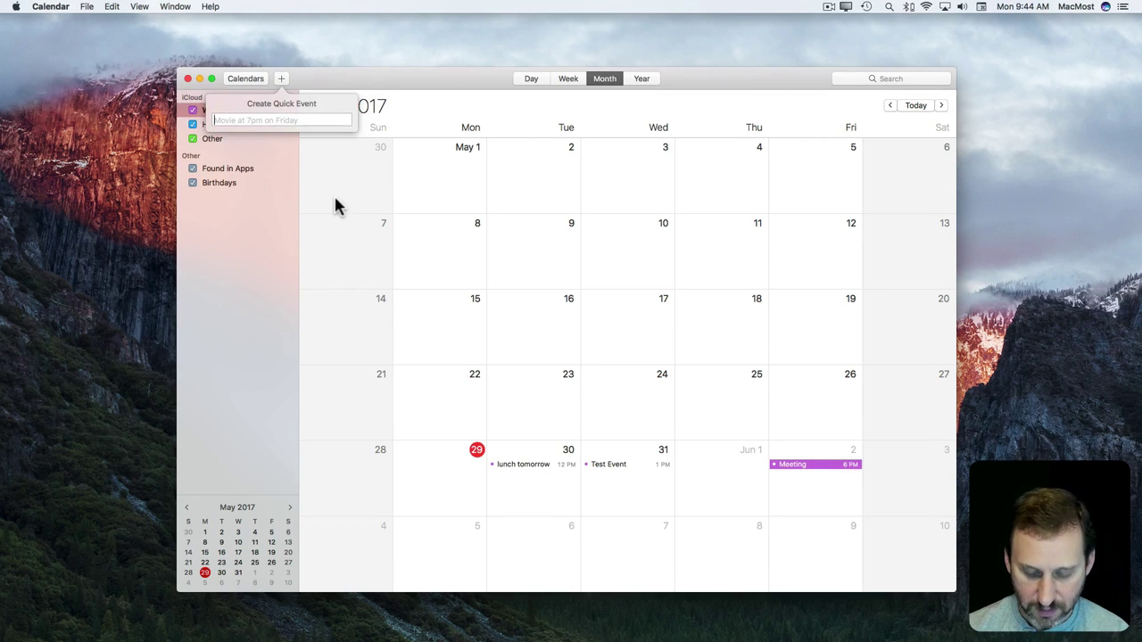
{"action": "type", "text": "Lunch wit"}
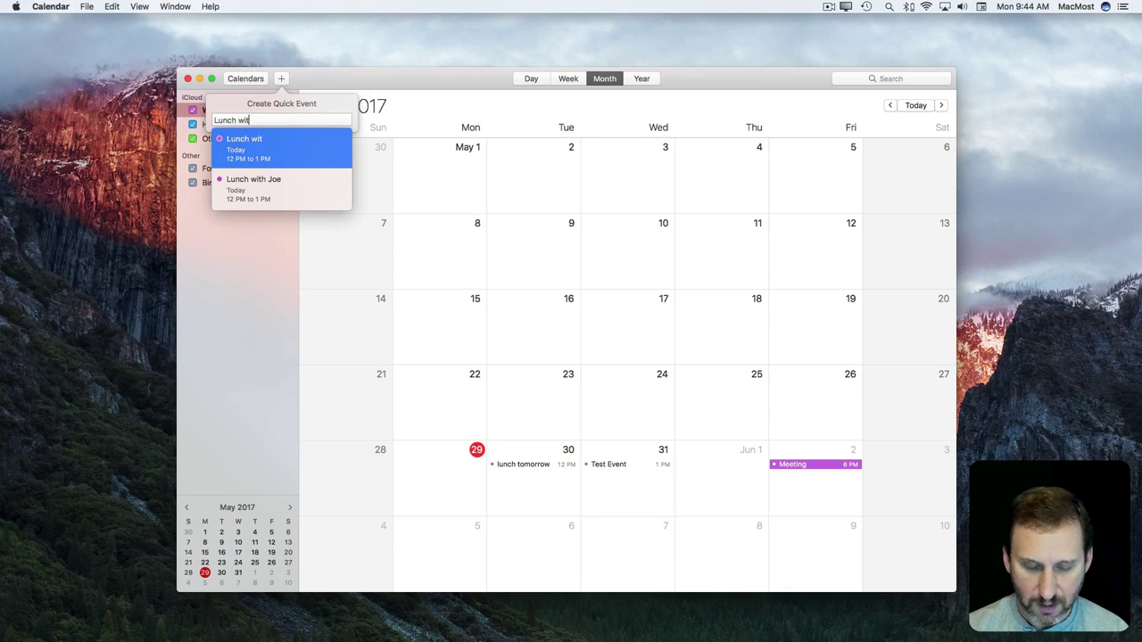
{"action": "type", "text": "h Bob o"}
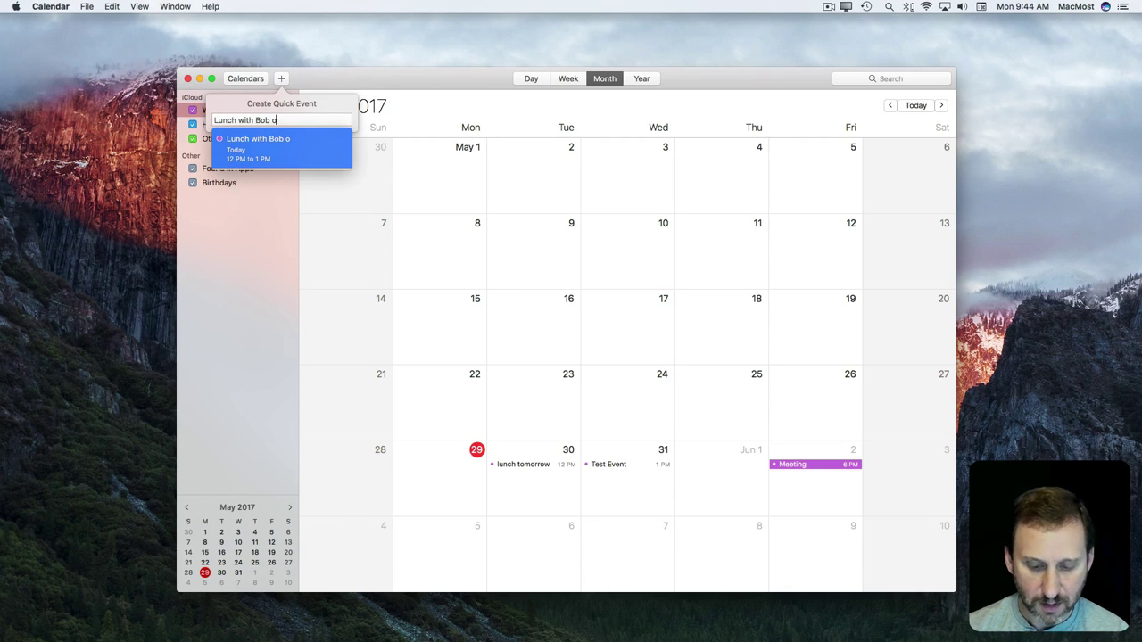
{"action": "type", "text": "n Monday at "}
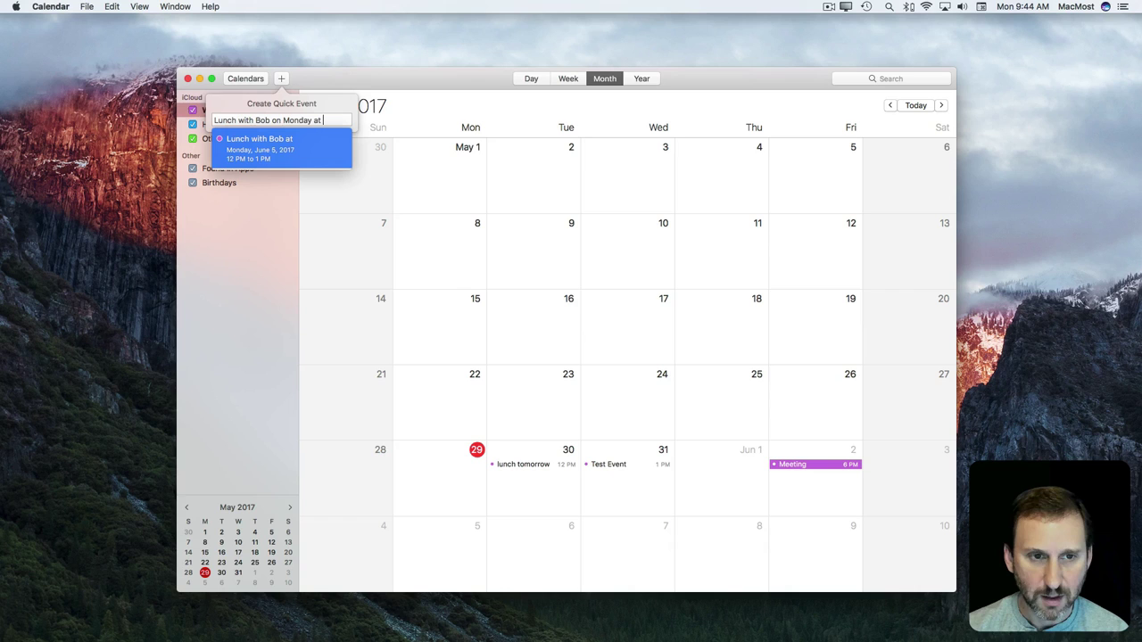
{"action": "type", "text": "3"}
{"action": "key", "text": "Return"}
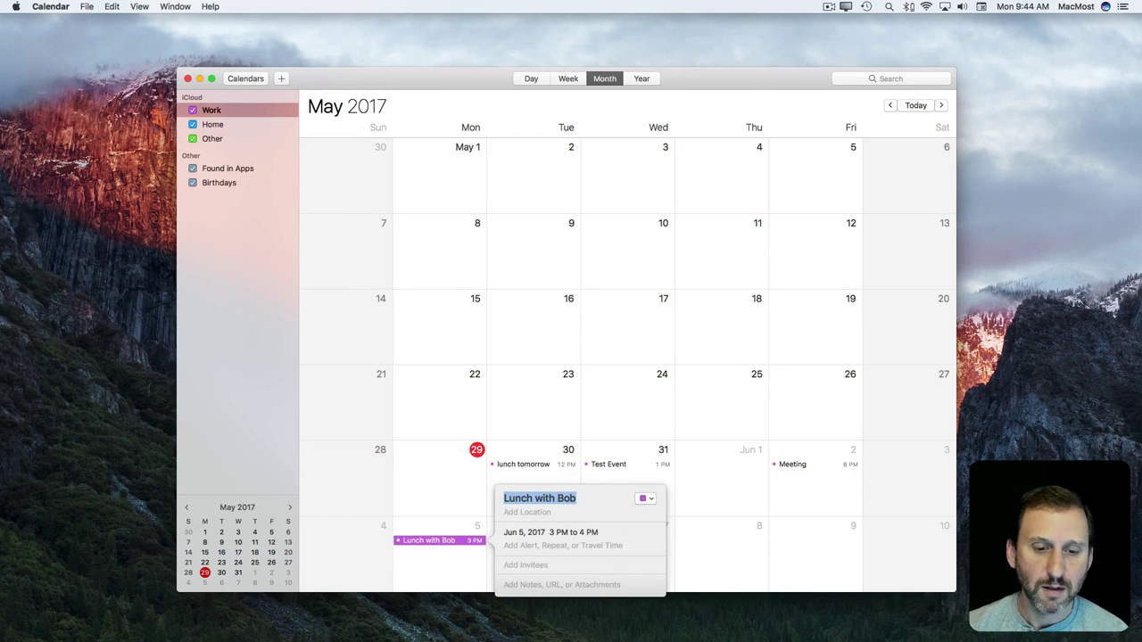
{"action": "left_click", "coordinate": [618, 410]}
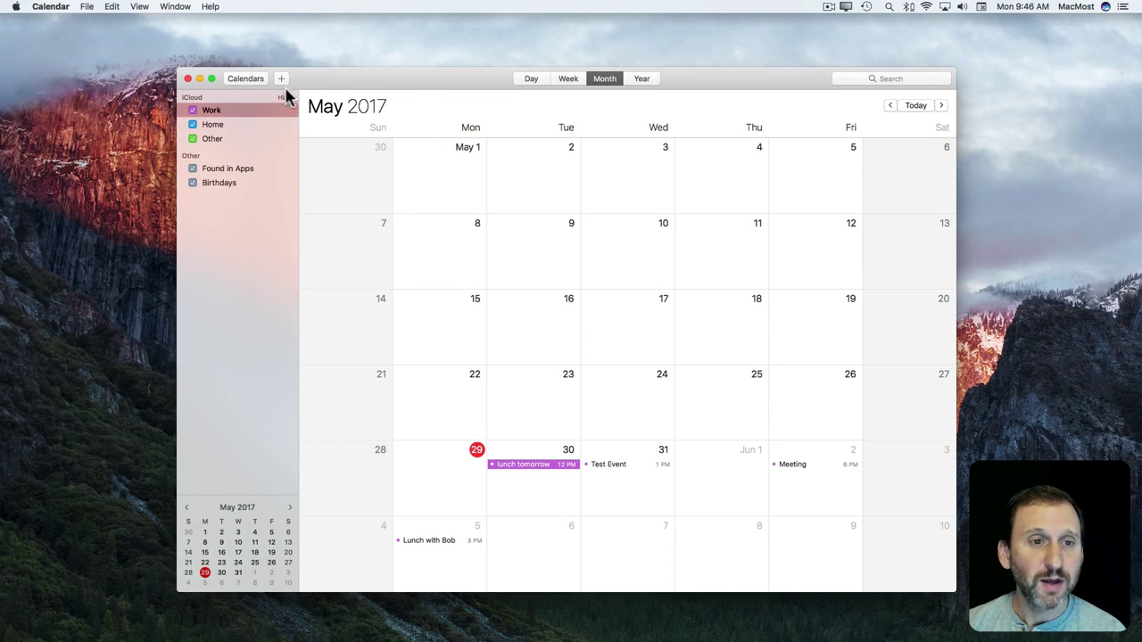
- Open Test Event's Info window with Command-I and move it over the calendar
{"action": "key", "text": "super+n"}
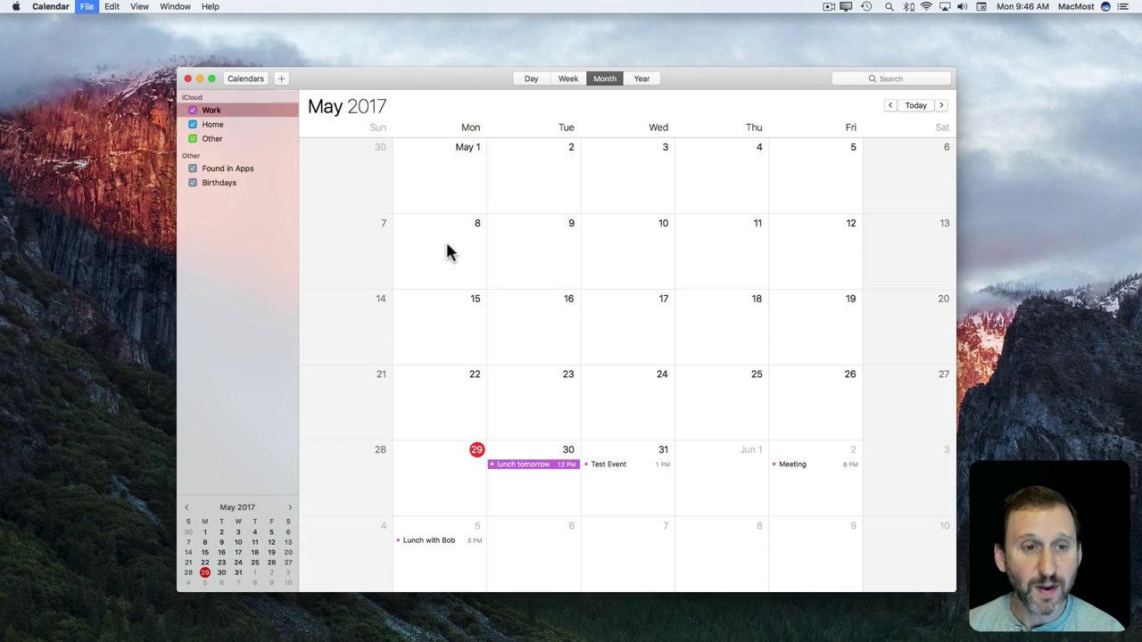
{"action": "left_click", "coordinate": [323, 78]}
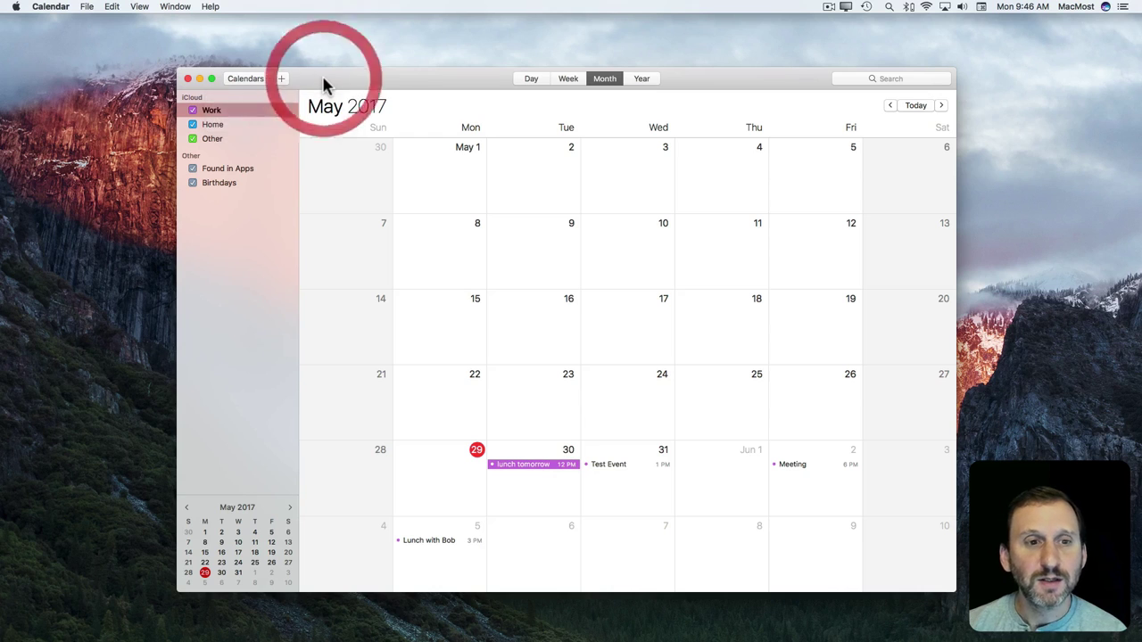
{"action": "left_click", "coordinate": [600, 465]}
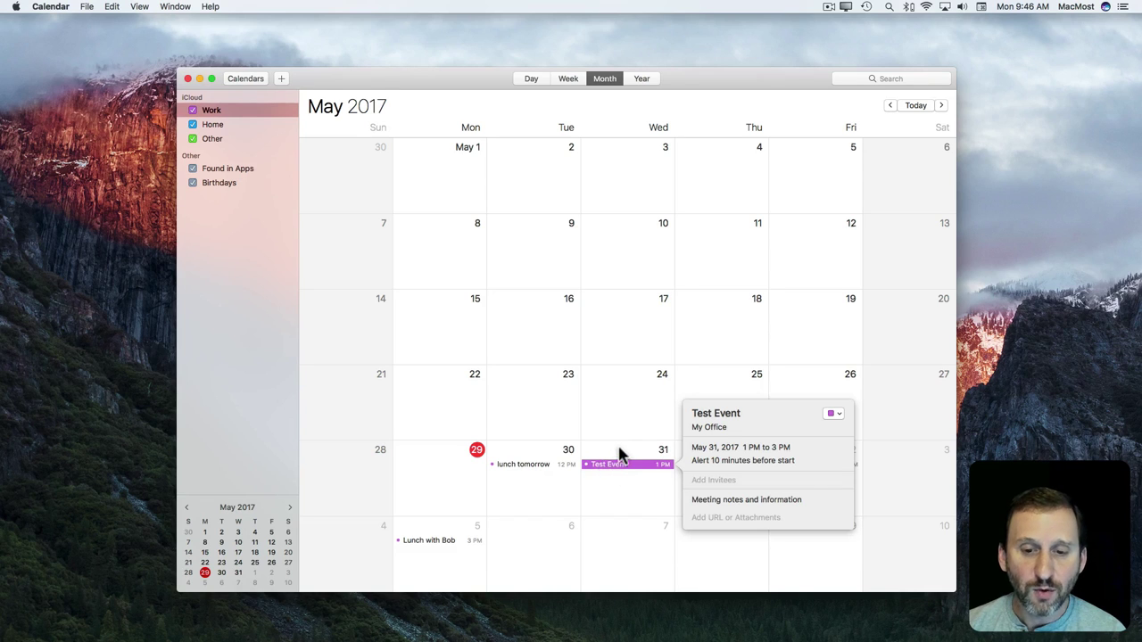
{"action": "left_click", "coordinate": [622, 453]}
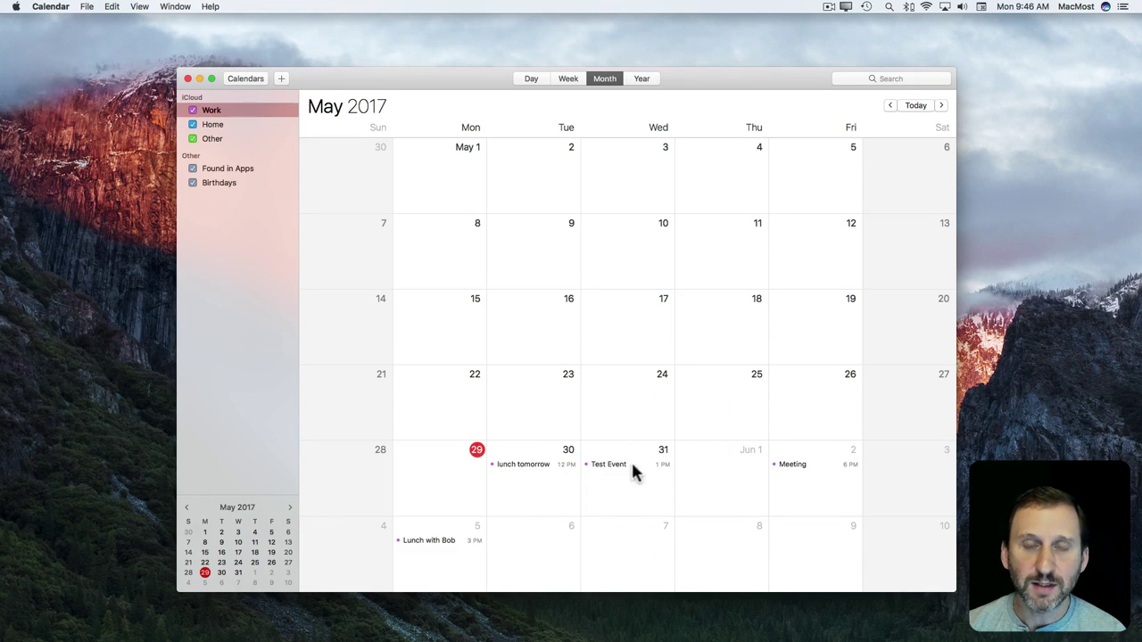
{"action": "left_click", "coordinate": [603, 466]}
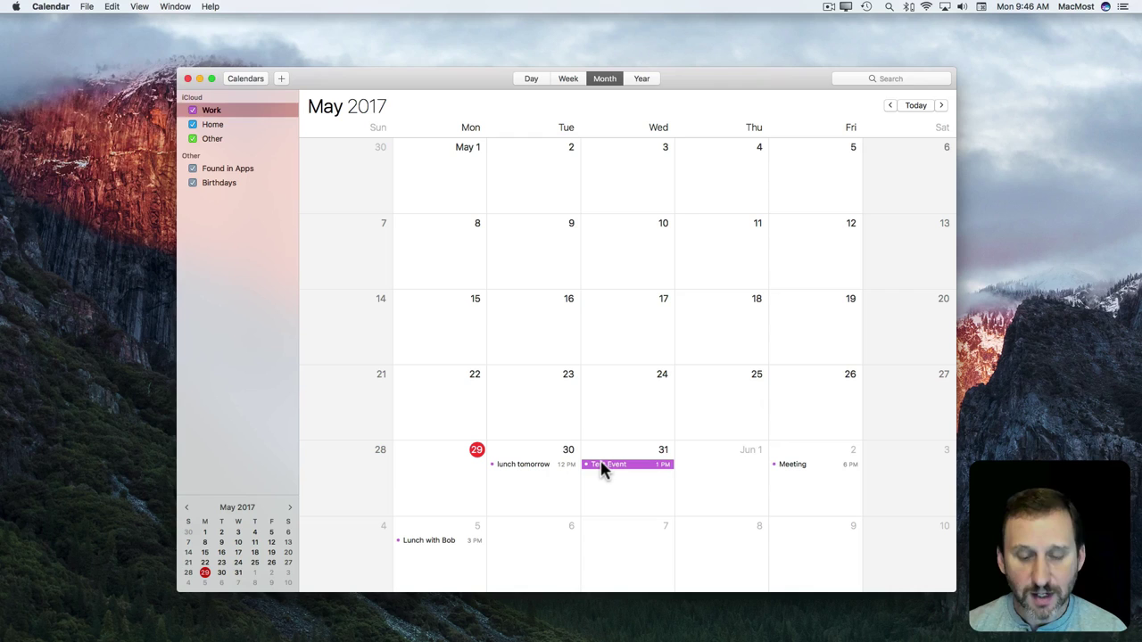
{"action": "key", "text": "super+i"}
{"action": "left_click_drag", "start_coordinate": [116, 40], "coordinate": [740, 218]}
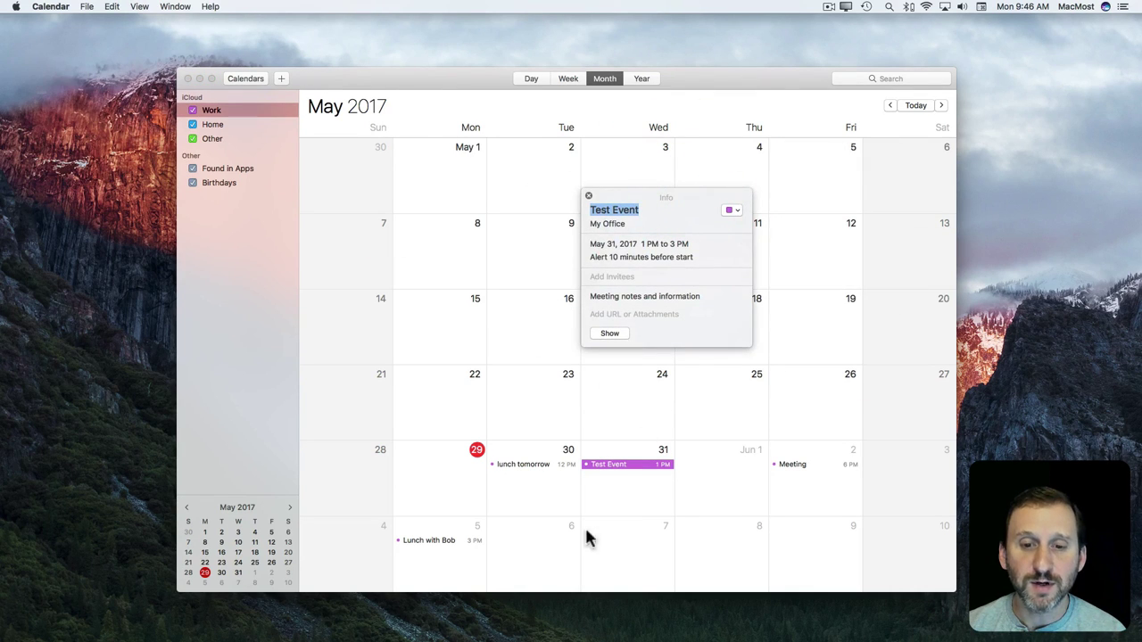
- Close the Test Event Info window and open the details of 'lunch tomorrow'
{"action": "left_click", "coordinate": [588, 196]}
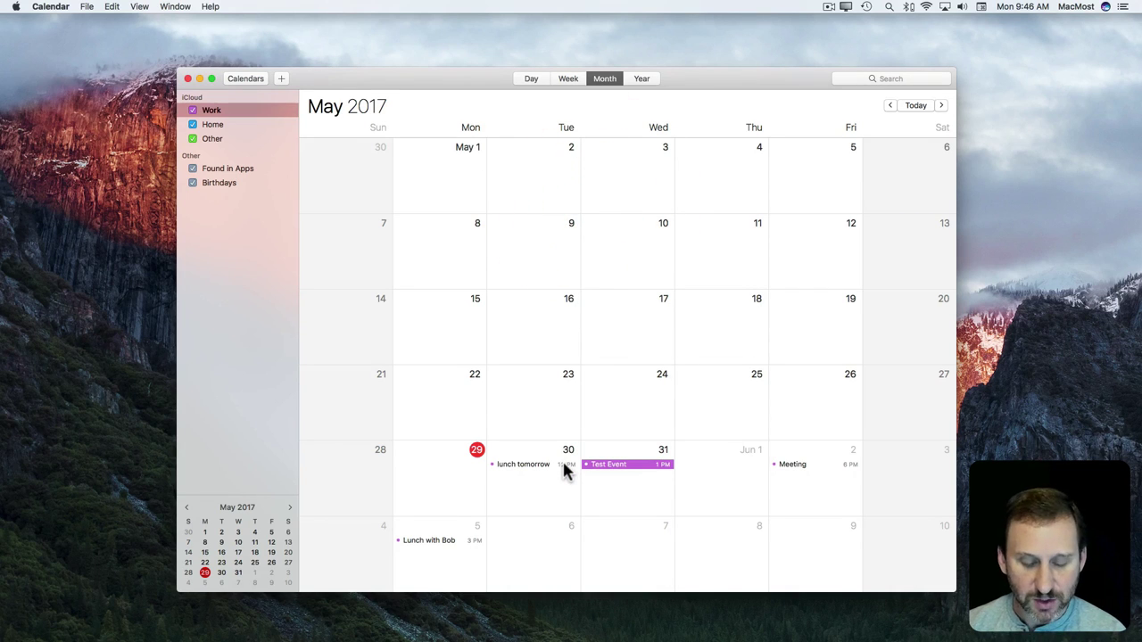
{"action": "key", "text": "Tab"}
{"action": "key", "text": "Tab"}
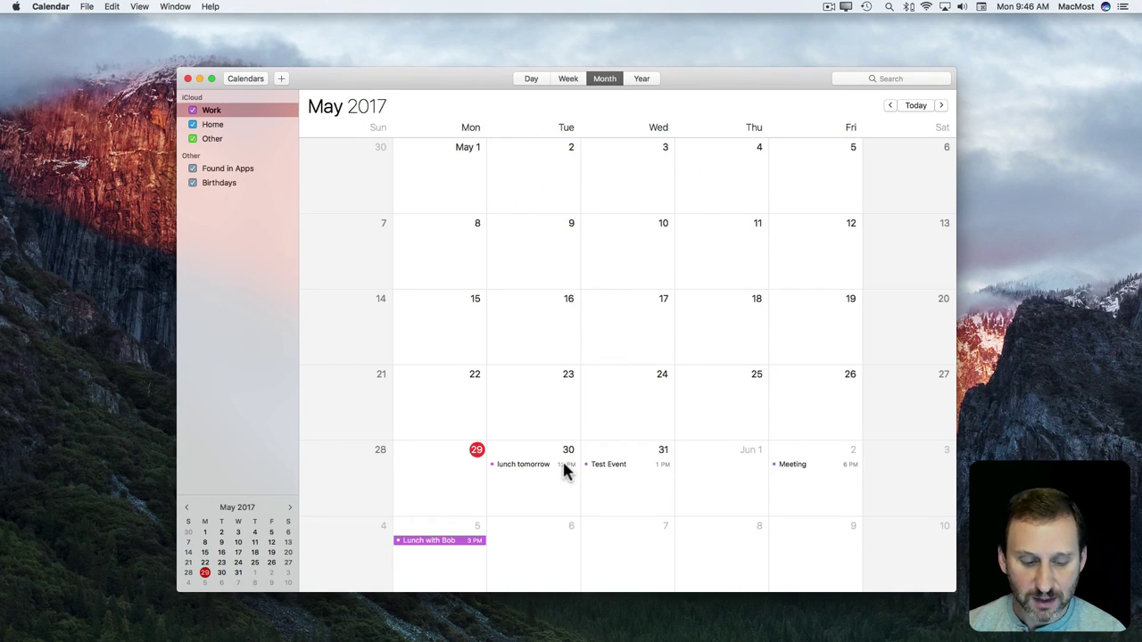
{"action": "key", "text": "shift+Tab"}
{"action": "key", "text": "shift+Tab"}
{"action": "key", "text": "shift+Tab"}
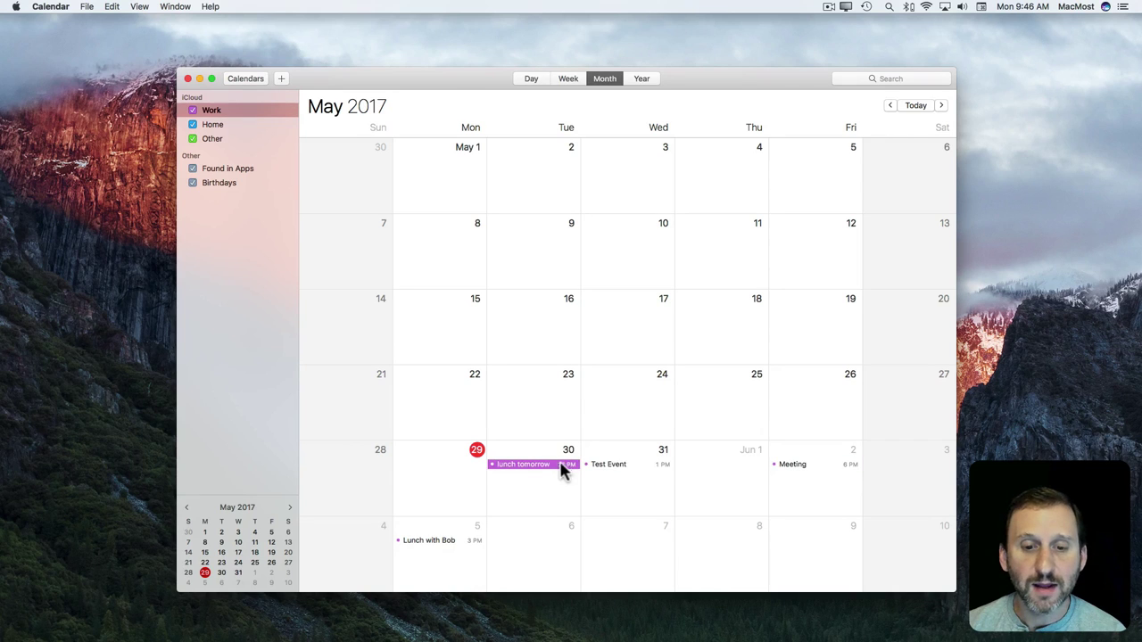
{"action": "double_click", "coordinate": [545, 464]}
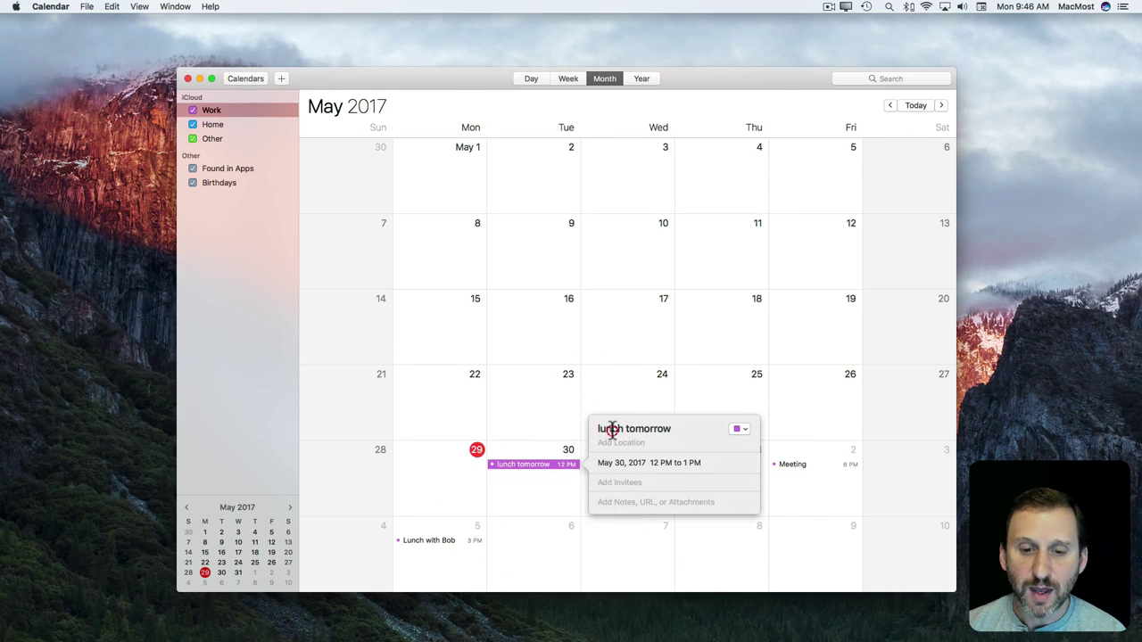
- Step through lunch tomorrow's title and date fields, keeping May 30, 12–1 PM
{"action": "key", "text": "Tab"}
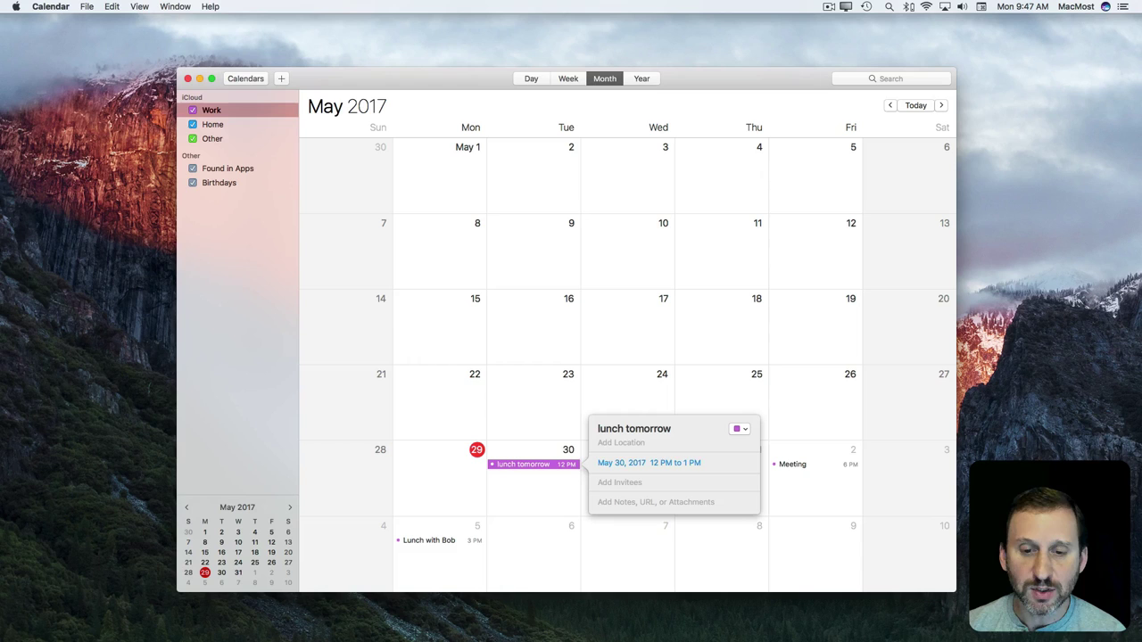
{"action": "key", "text": "Tab"}
{"action": "key", "text": "Tab"}
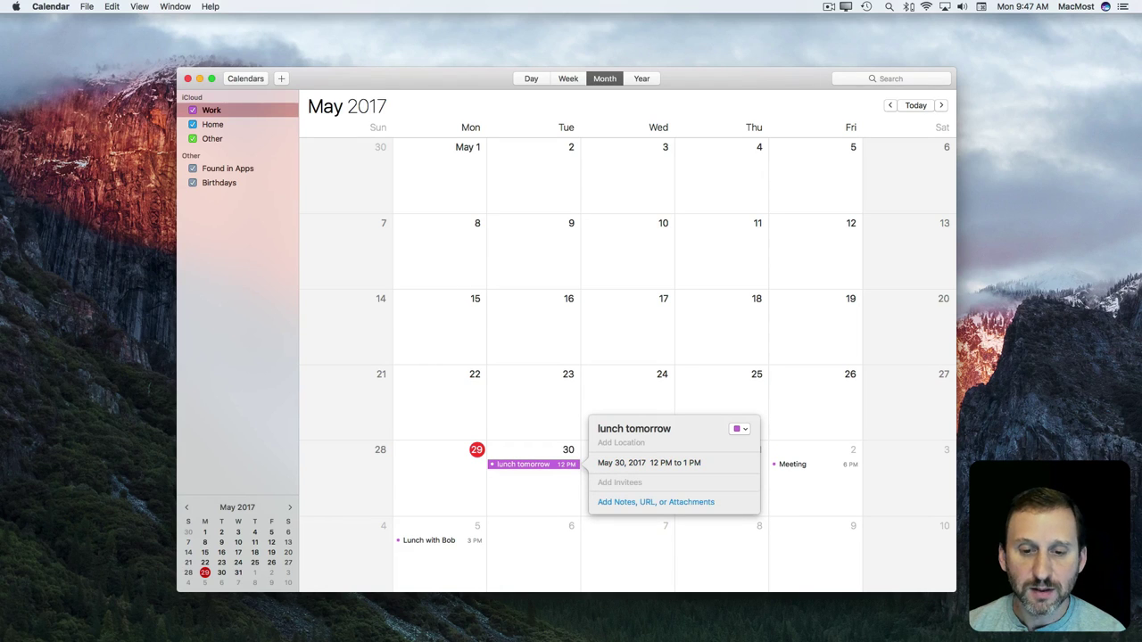
{"action": "key", "text": "shift+Tab"}
{"action": "key", "text": "shift+Tab"}
{"action": "key", "text": "shift+Tab"}
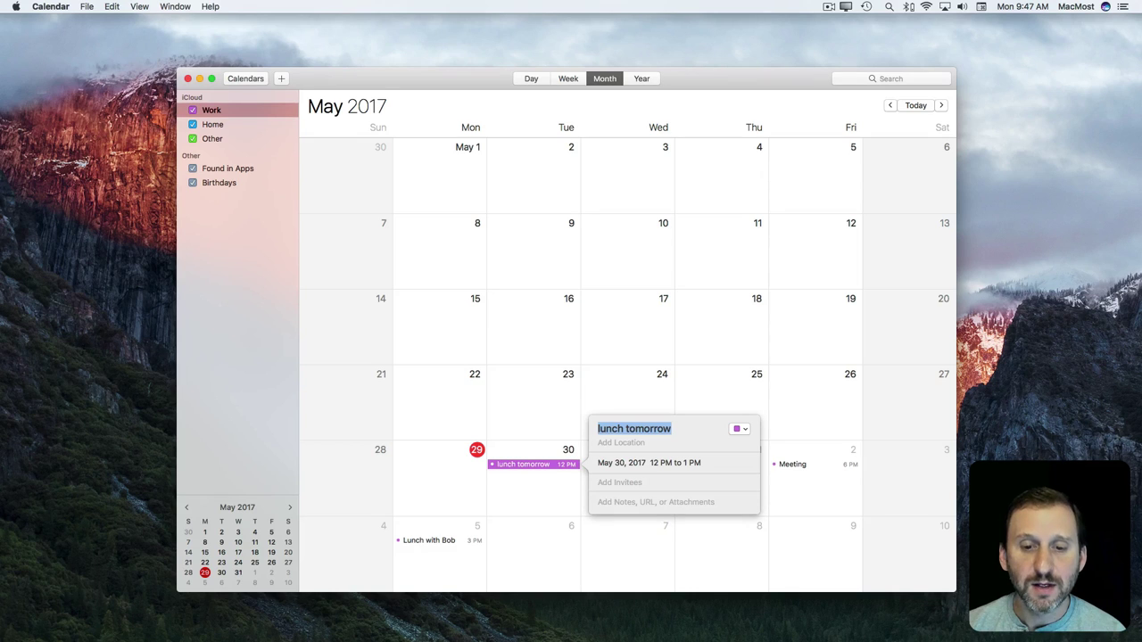
{"action": "key", "text": "Tab"}
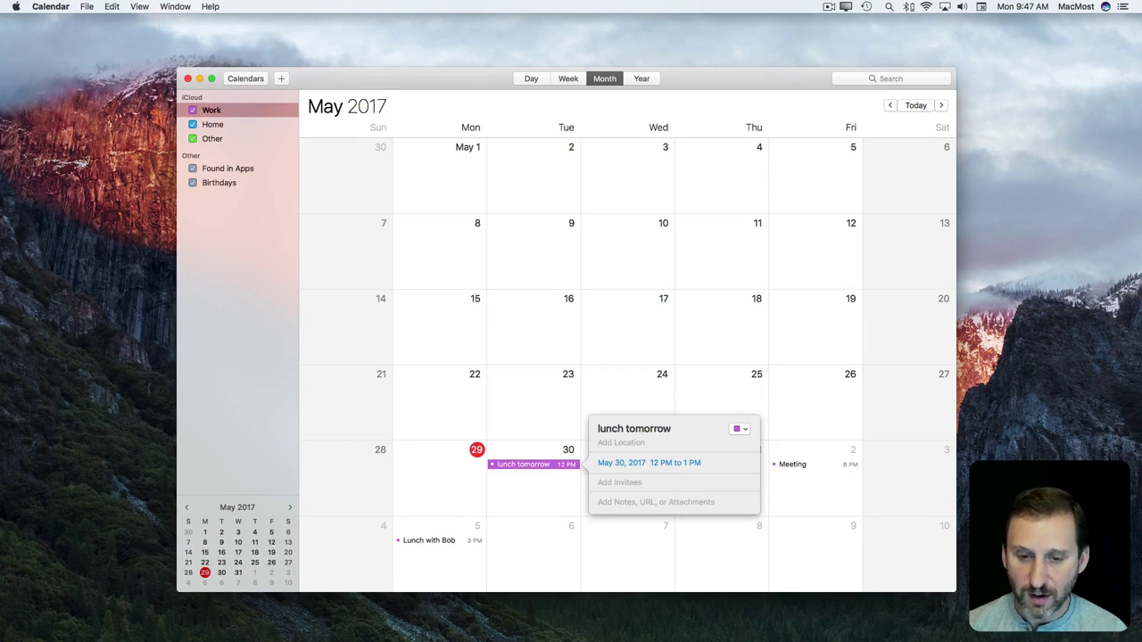
{"action": "key", "text": "Return"}
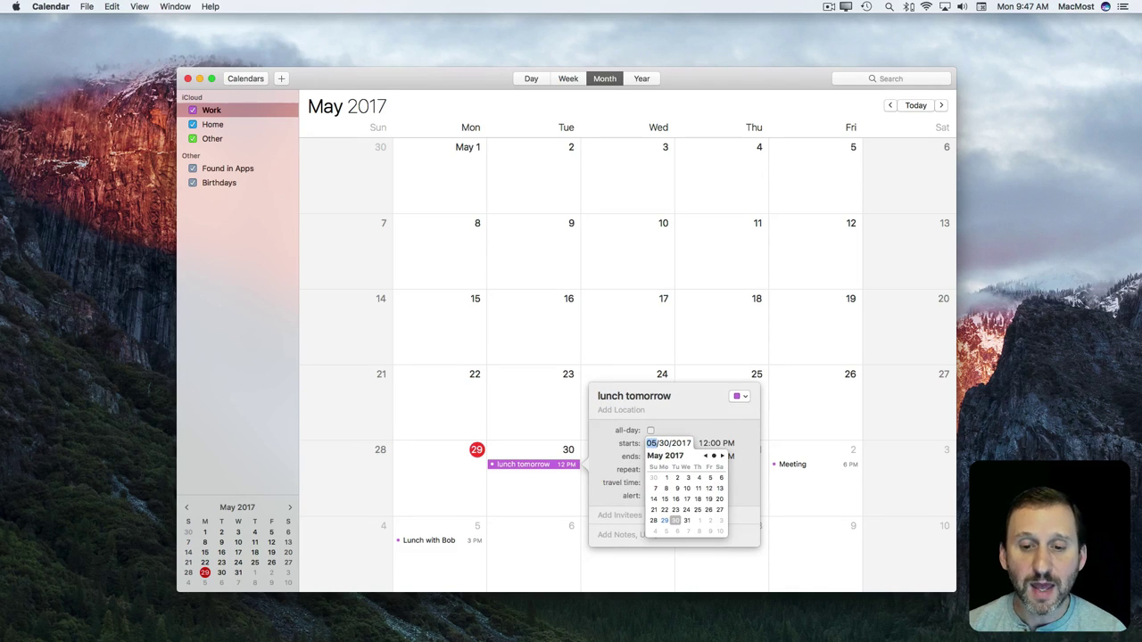
{"action": "key", "text": "Tab"}
{"action": "key", "text": "Tab"}
{"action": "key", "text": "Tab"}
{"action": "key", "text": "Tab"}
{"action": "key", "text": "Tab"}
{"action": "key", "text": "Tab"}
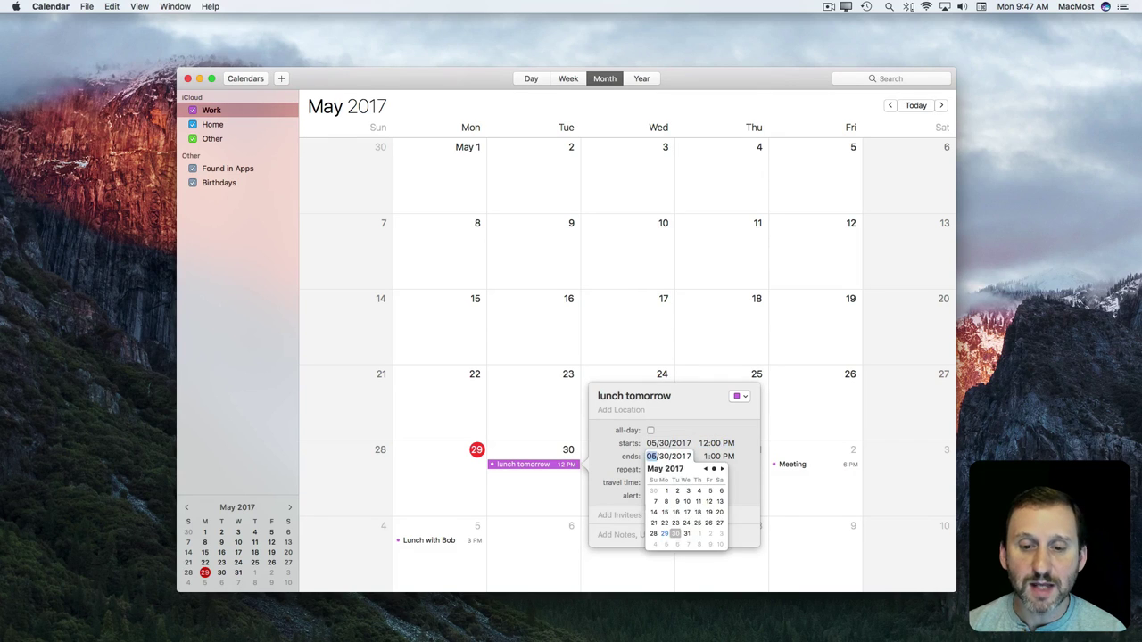
{"action": "key", "text": "Tab"}
{"action": "key", "text": "Tab"}
{"action": "key", "text": "Tab"}
{"action": "key", "text": "Tab"}
{"action": "key", "text": "Tab"}
{"action": "key", "text": "Return"}
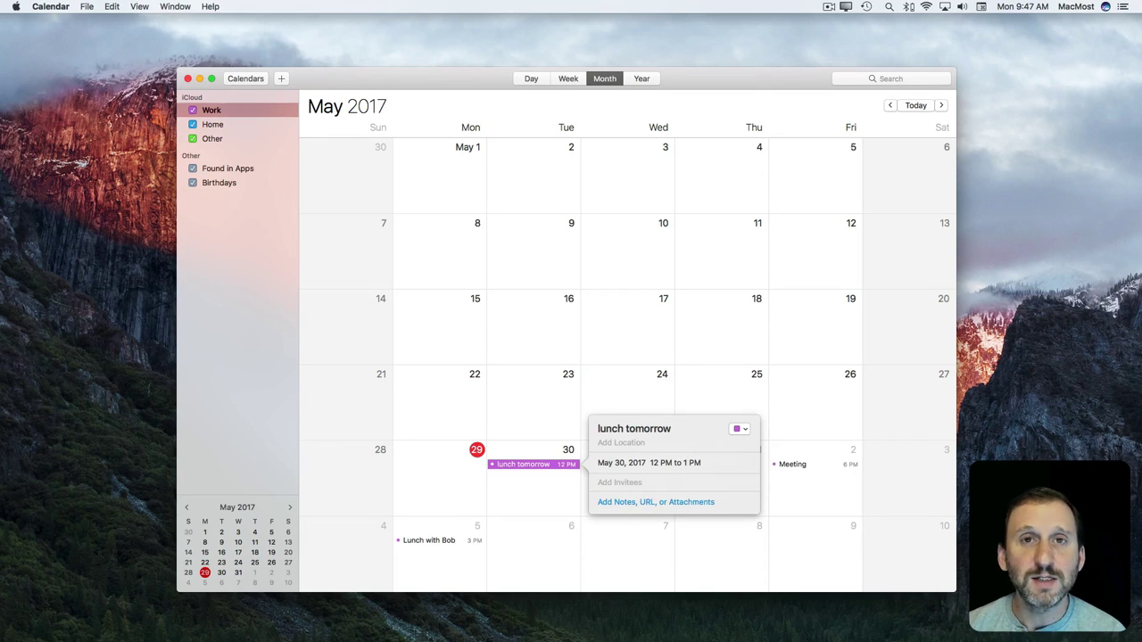